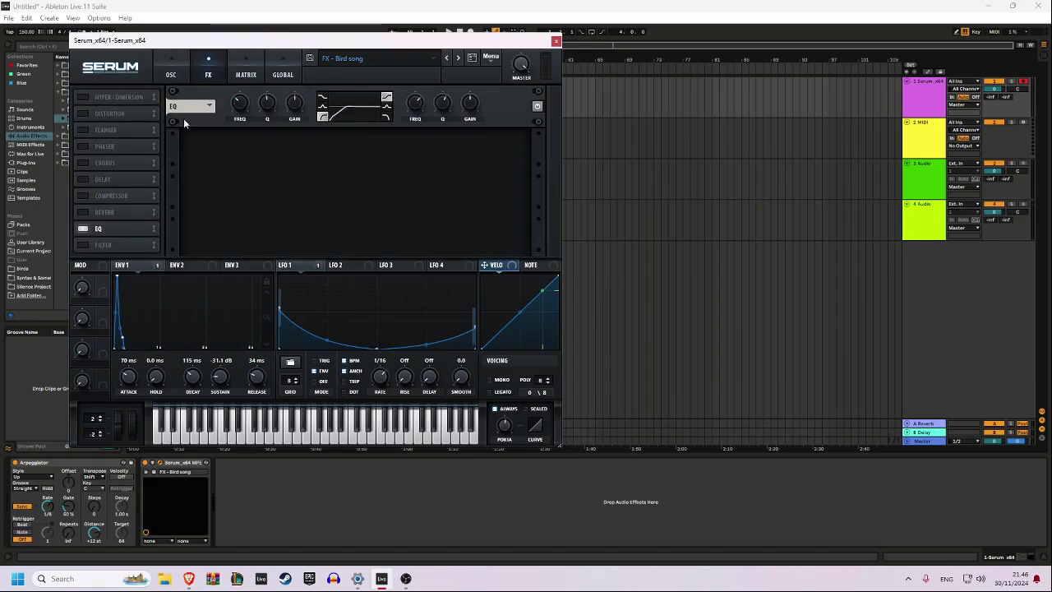
# Review the finished bird song patch's EQ settings, modulation matrix and oscillator setup
pyautogui.moveTo(240, 104)
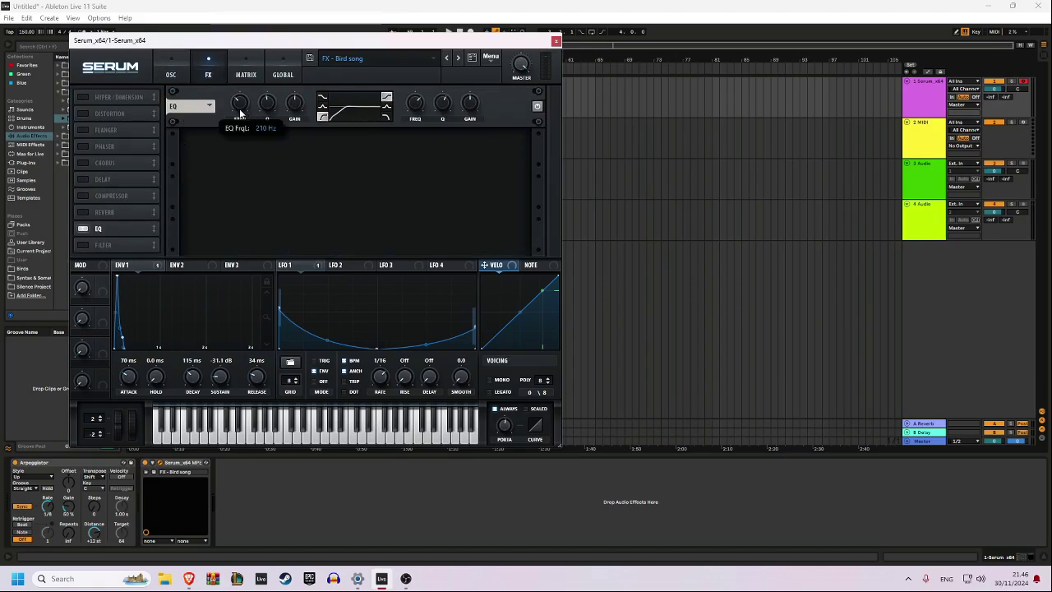
pyautogui.click(246, 72)
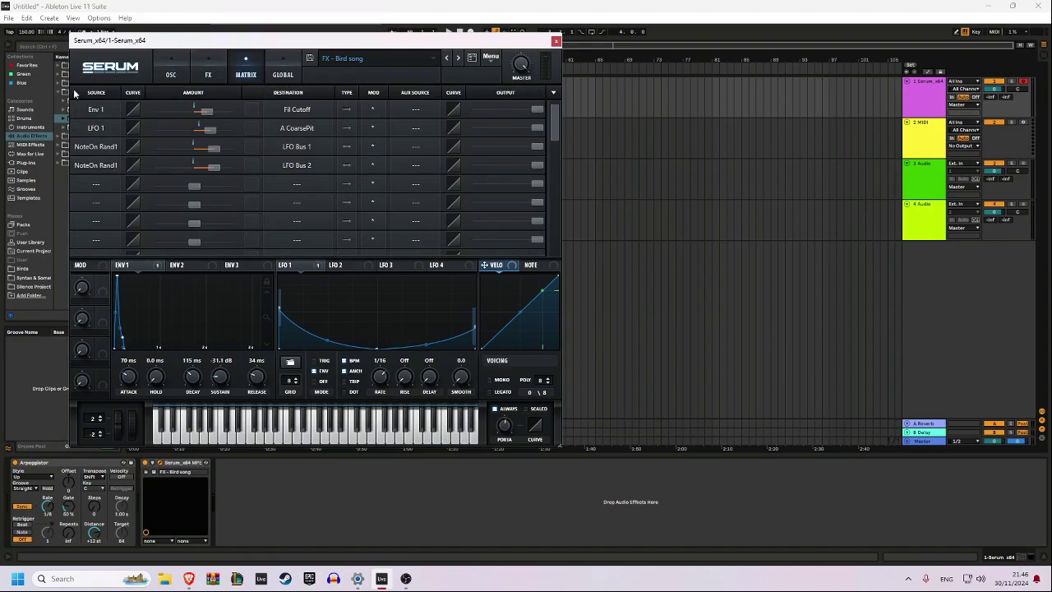
pyautogui.click(164, 69)
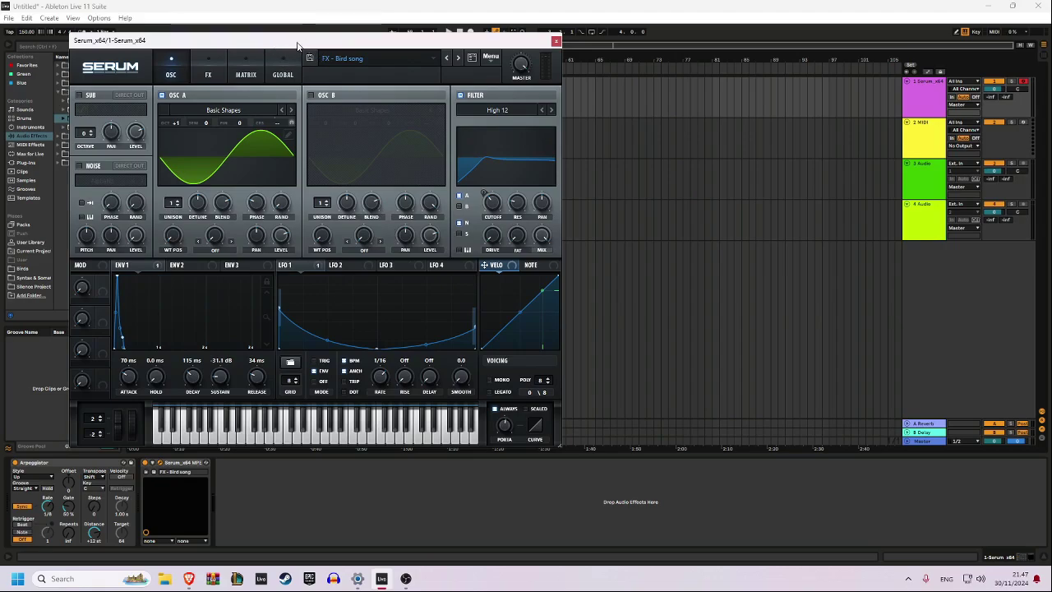
# Audition the bird song patch, set its track's arpeggiator rate to 1/16, and close the synth window
pyautogui.press('a')
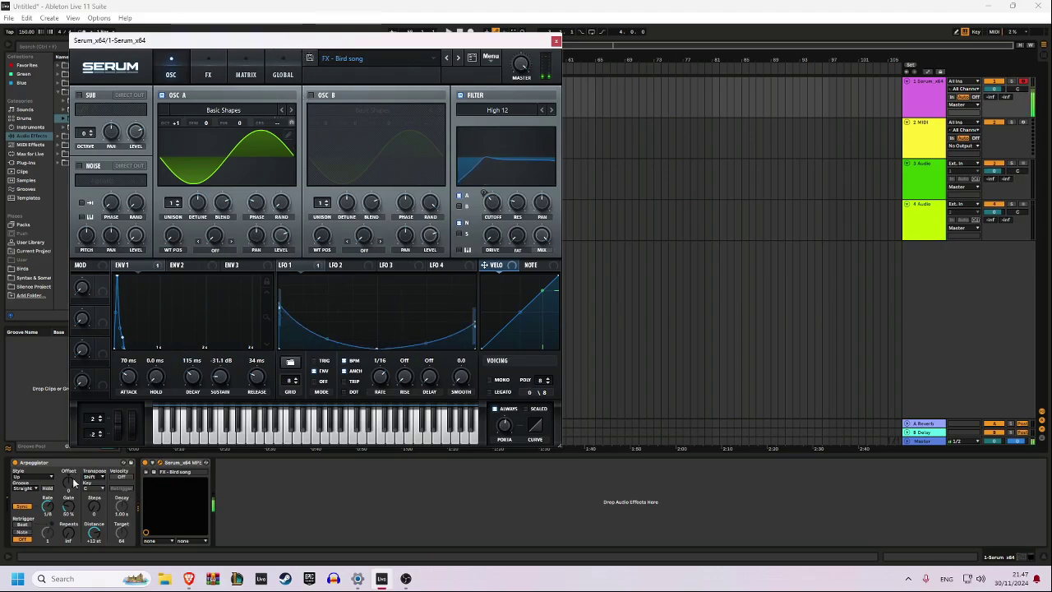
pyautogui.moveTo(47, 507); pyautogui.dragTo(48, 512)
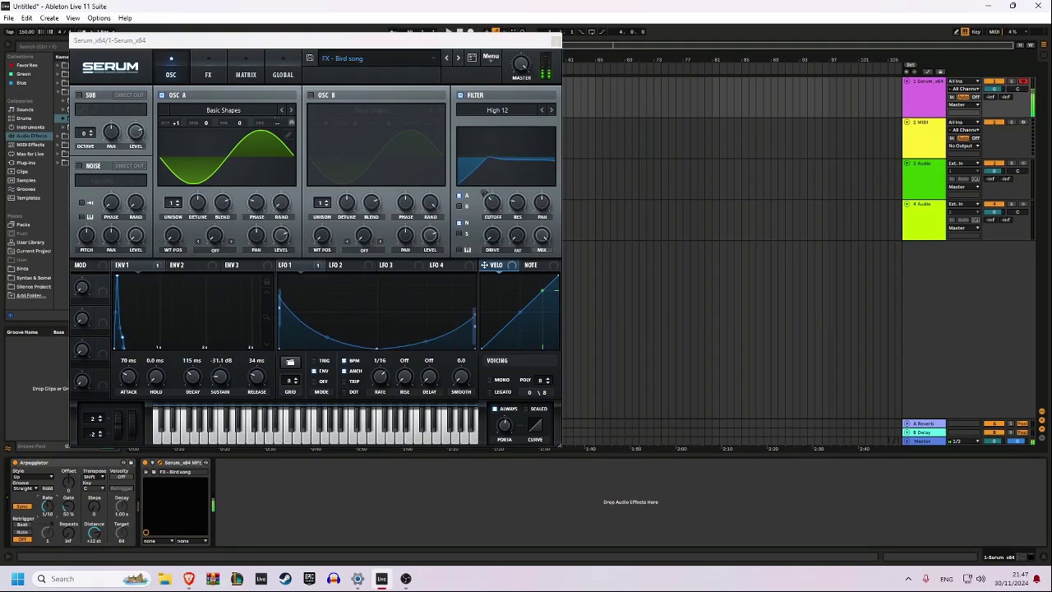
pyautogui.click(553, 39)
# Load the Serum_x64 plug-in on the empty second MIDI track and open its interface
pyautogui.click(551, 136)
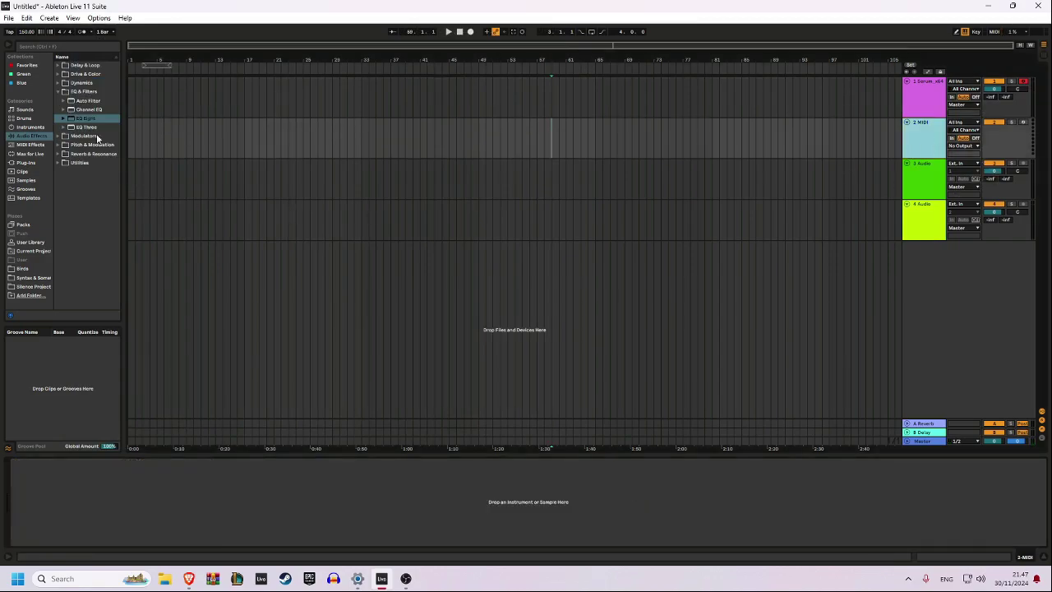
pyautogui.click(27, 162)
pyautogui.doubleClick(89, 145)
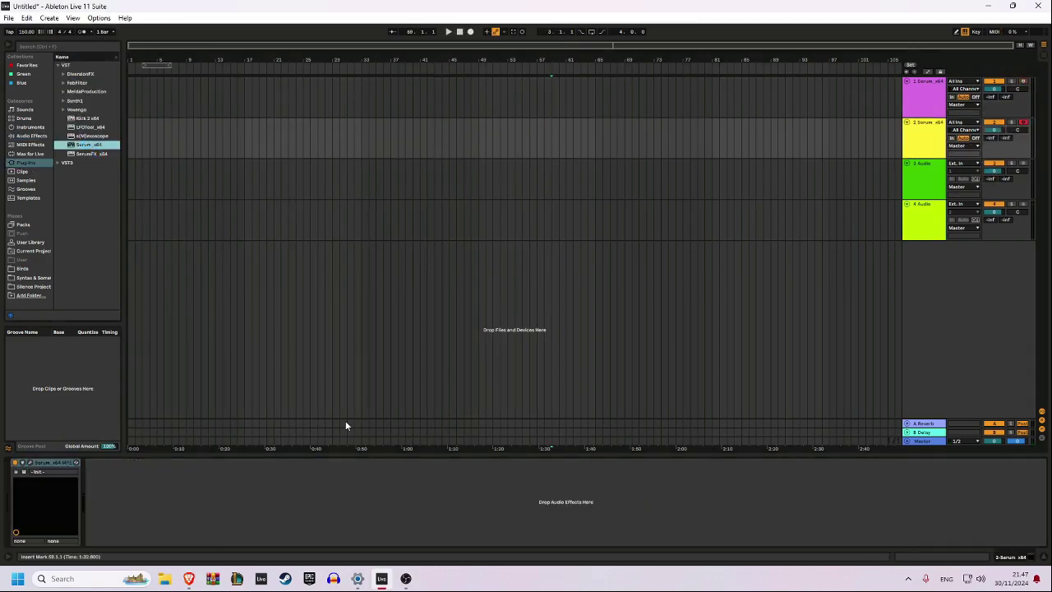
pyautogui.click(31, 463)
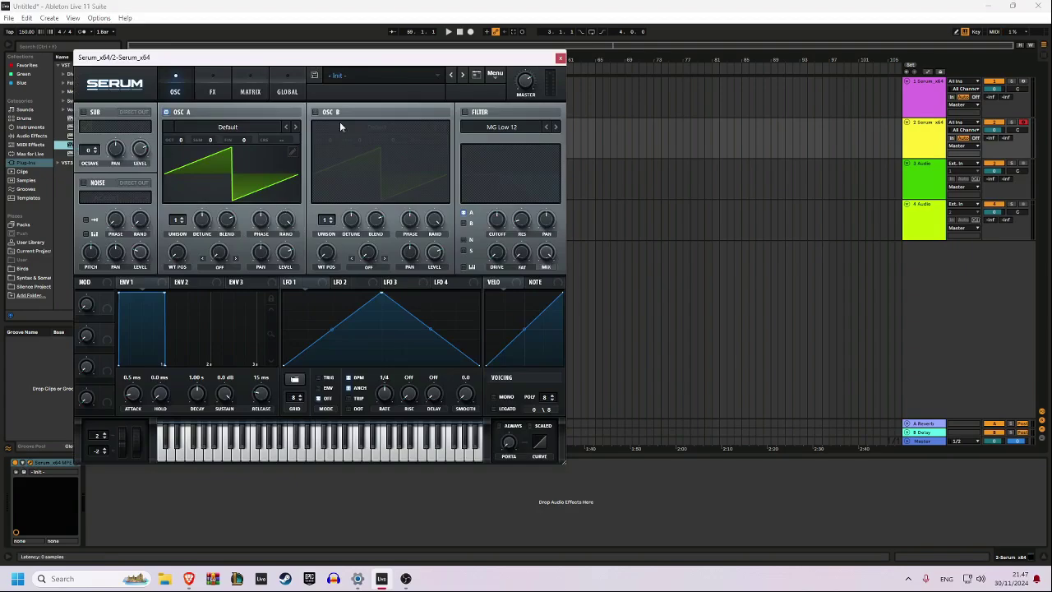
# Set oscillator A to the Analog wavetable Basic Shapes
pyautogui.click(173, 130)
pyautogui.moveTo(206, 138)
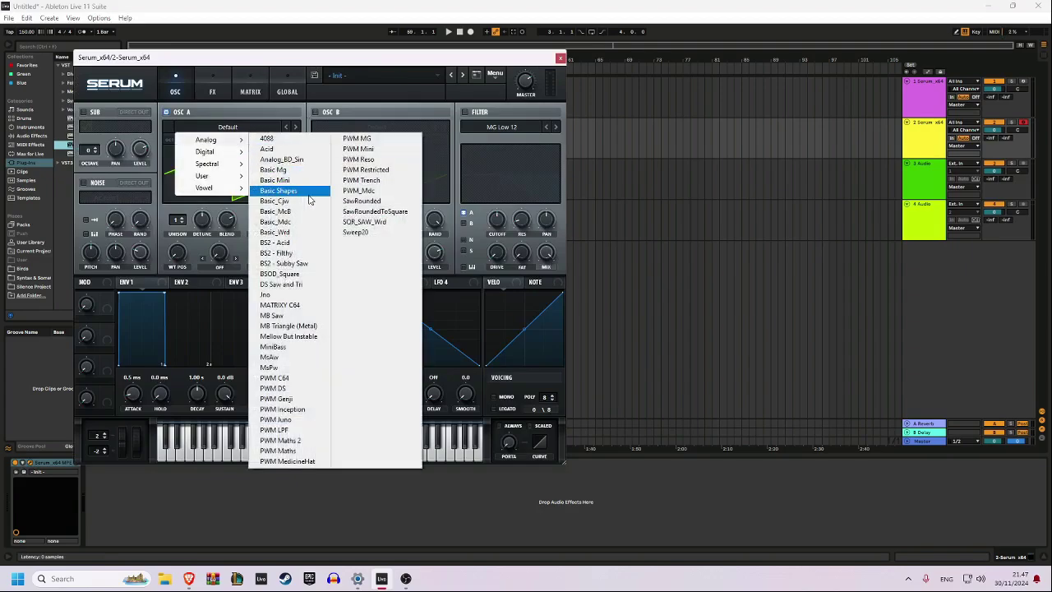
pyautogui.click(287, 191)
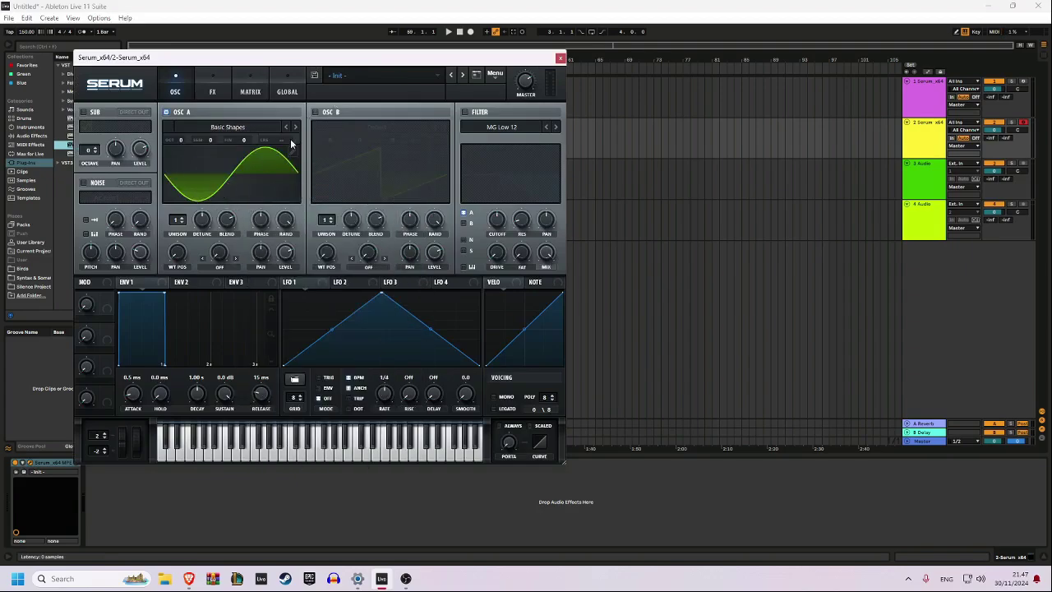
# Try the Analog_BD_Sin wavetable on oscillator A and step back to Basic Shapes
pyautogui.click(258, 129)
pyautogui.moveTo(235, 139)
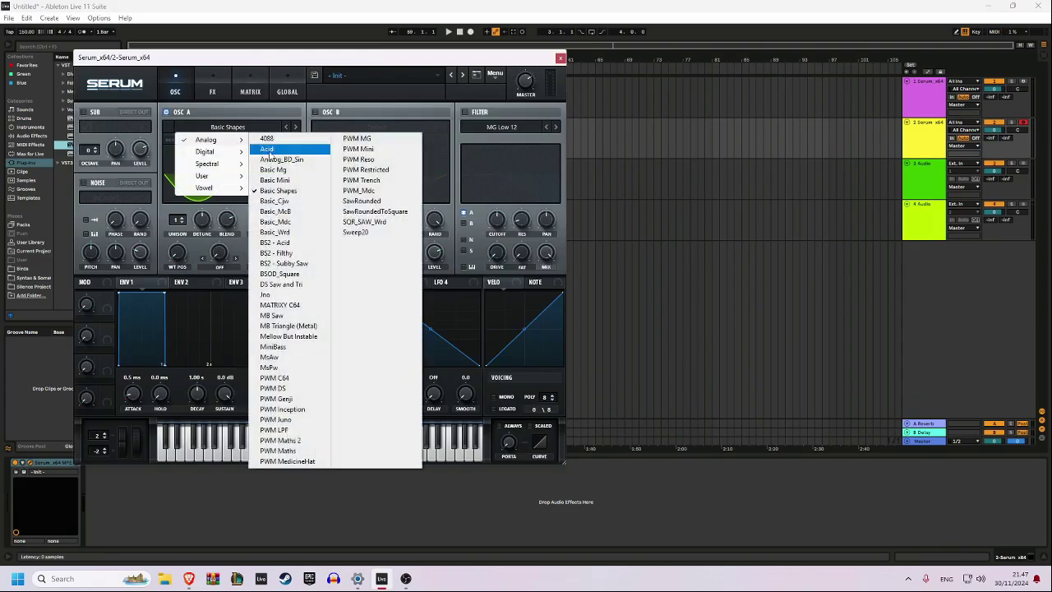
pyautogui.click(290, 161)
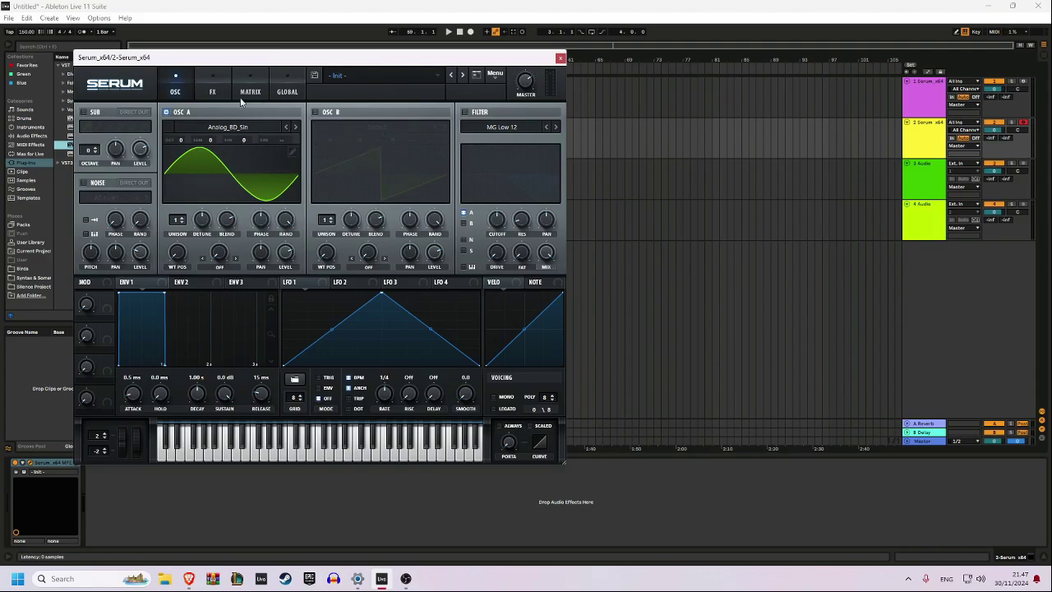
pyautogui.click(294, 126)
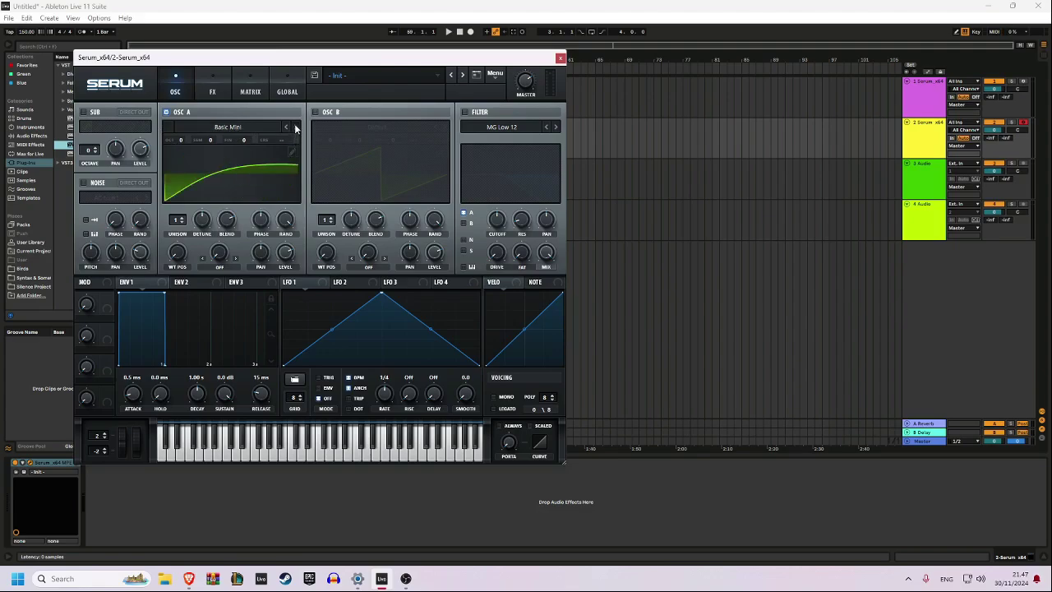
pyautogui.click(295, 126)
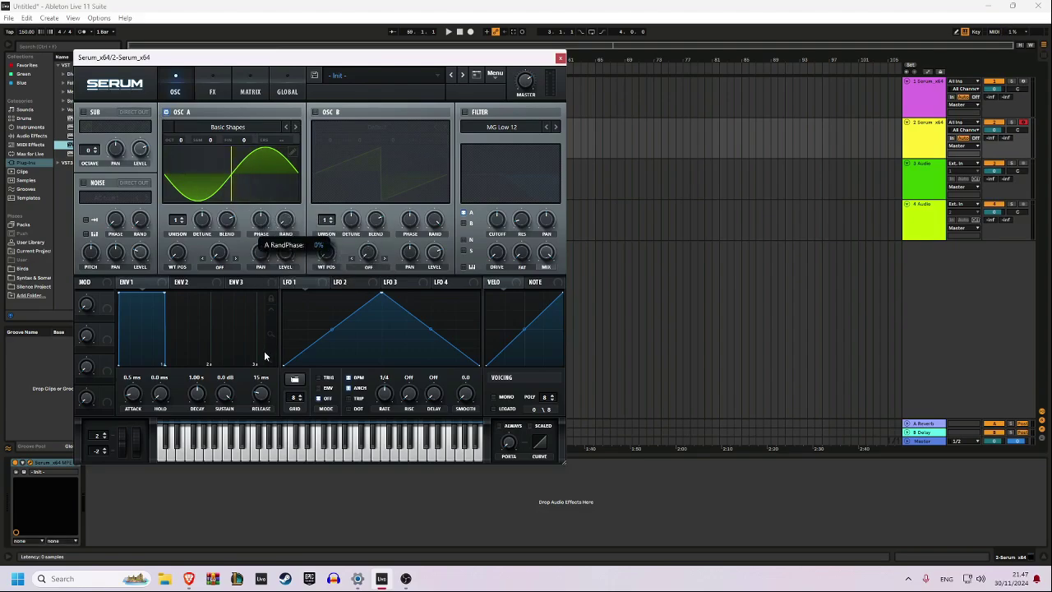
# Set oscillator A's initial phase to 9
pyautogui.click(263, 223)
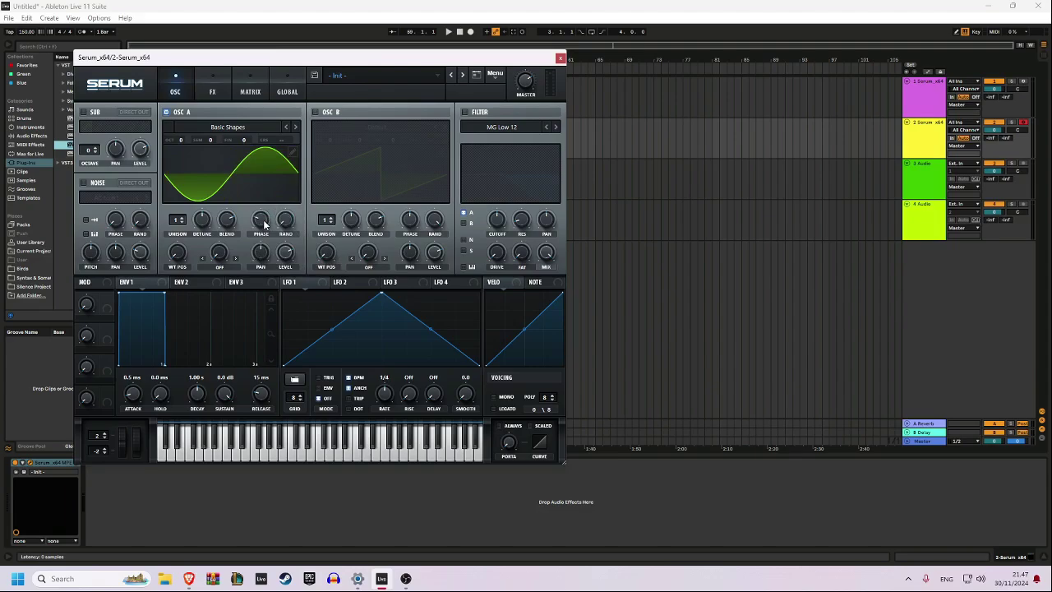
pyautogui.click(264, 225)
pyautogui.moveTo(264, 225)
pyautogui.mouseDown()
pyautogui.moveTo(287, 183)
pyautogui.moveTo(284, 201)
pyautogui.mouseUp()
pyautogui.doubleClick(260, 218)
pyautogui.write('9')
pyautogui.press('Return')
# Set envelope 1's attack time to 100 ms
pyautogui.moveTo(134, 394); pyautogui.dragTo(135, 396)
pyautogui.doubleClick(136, 396)
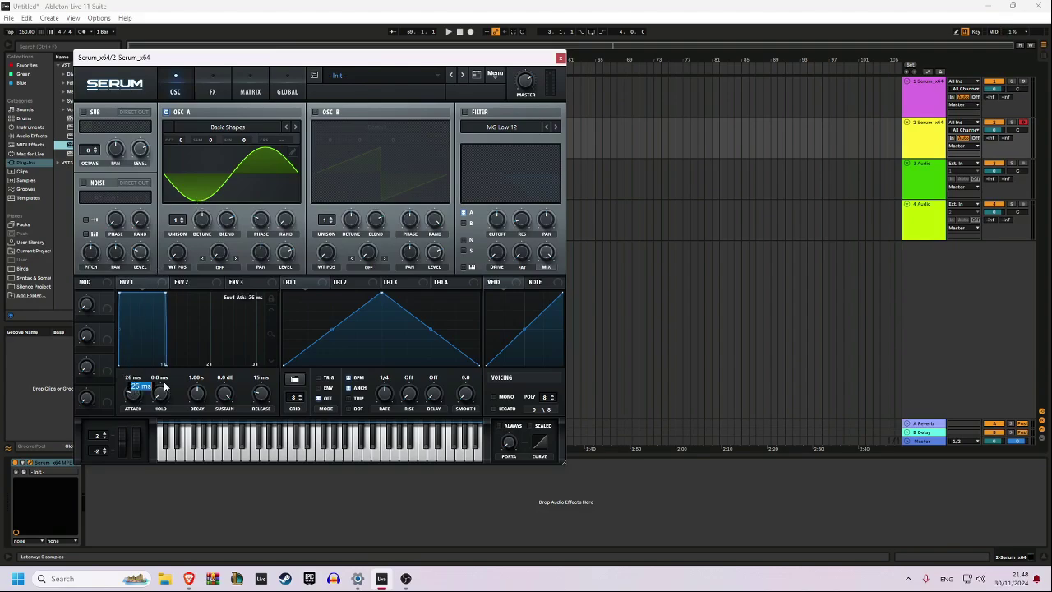
pyautogui.write('100')
pyautogui.press('Return')
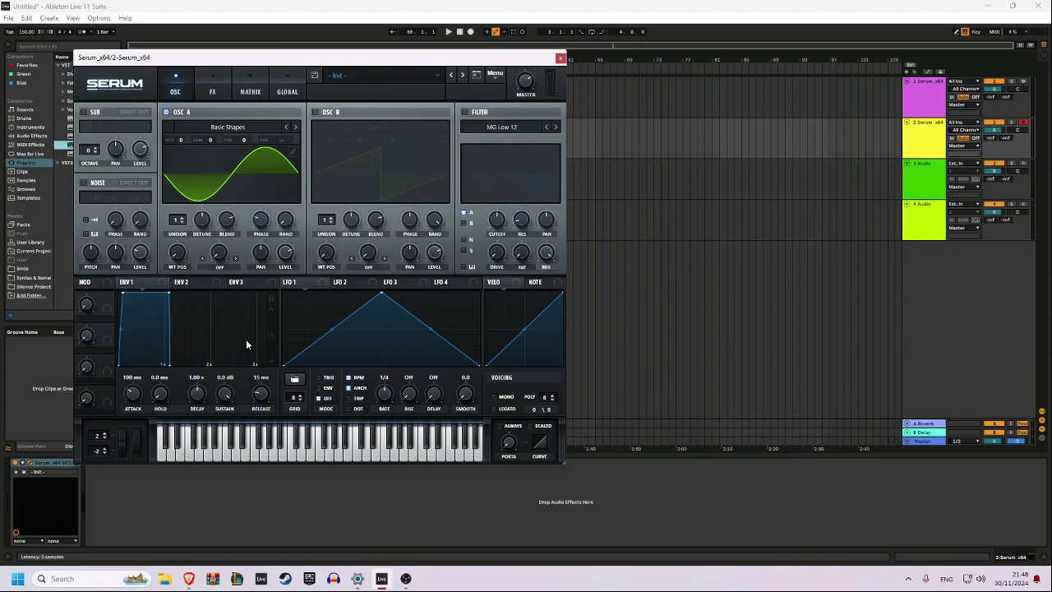
# Lower envelope 1's sustain to minus infinity dB and shorten its decay to 115 ms
pyautogui.moveTo(225, 393); pyautogui.dragTo(220, 452)
pyautogui.moveTo(199, 400); pyautogui.dragTo(200, 423)
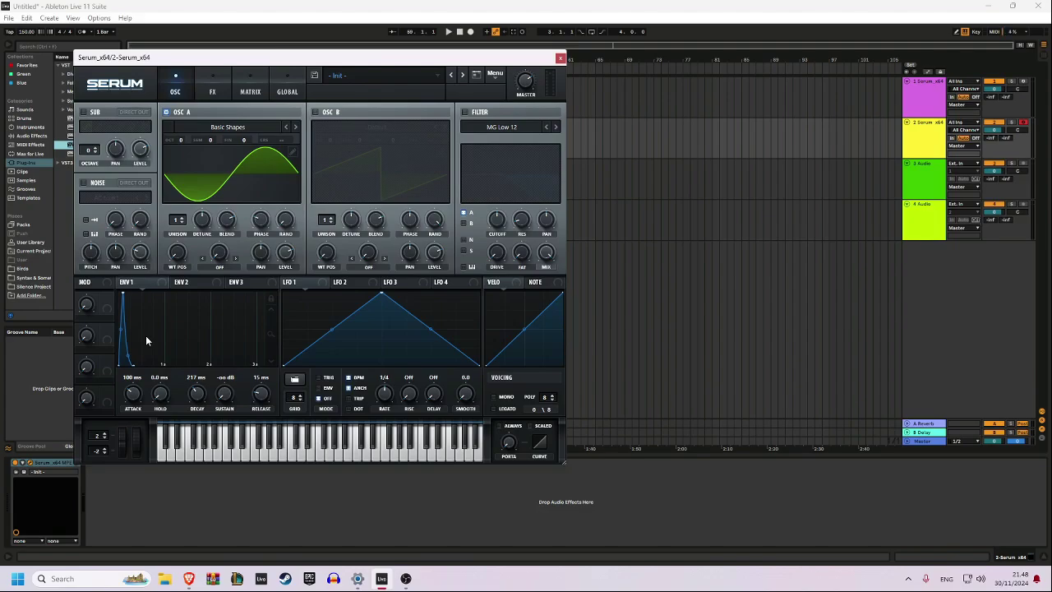
pyautogui.moveTo(203, 396); pyautogui.dragTo(204, 401)
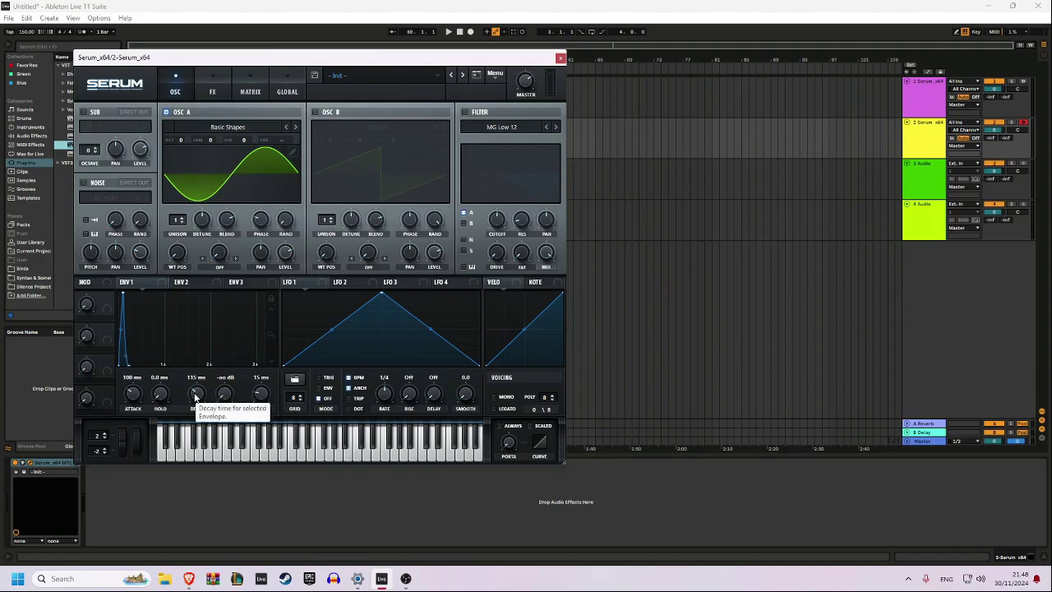
pyautogui.click(196, 398)
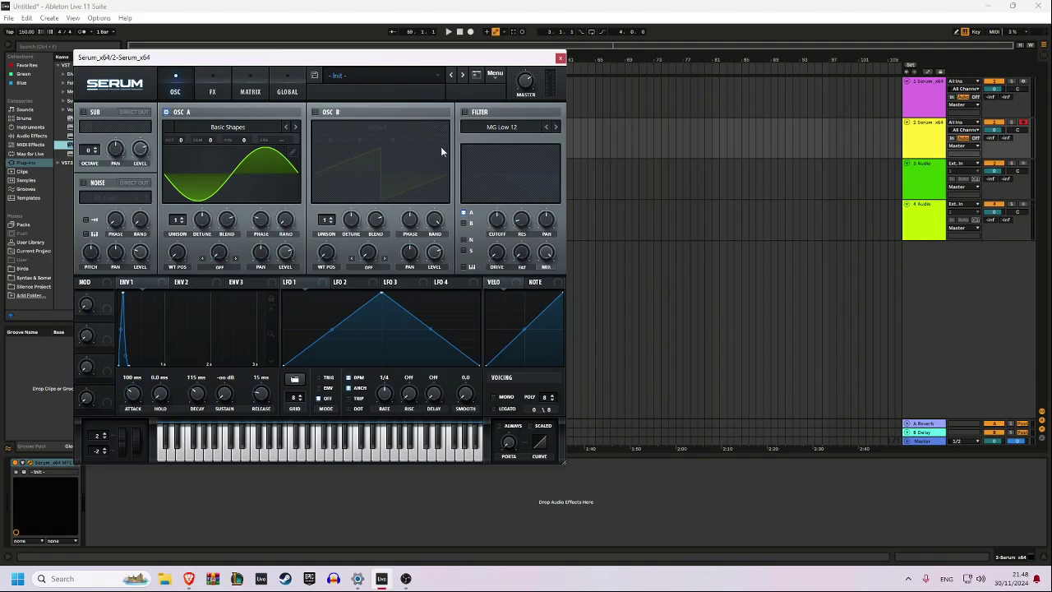
# Enable the filter with the High 12 type, raise its resonance, and audition the sound with a few notes
pyautogui.click(466, 113)
pyautogui.click(555, 129)
pyautogui.click(554, 128)
pyautogui.click(555, 128)
pyautogui.click(555, 128)
pyautogui.click(555, 128)
pyautogui.click(555, 129)
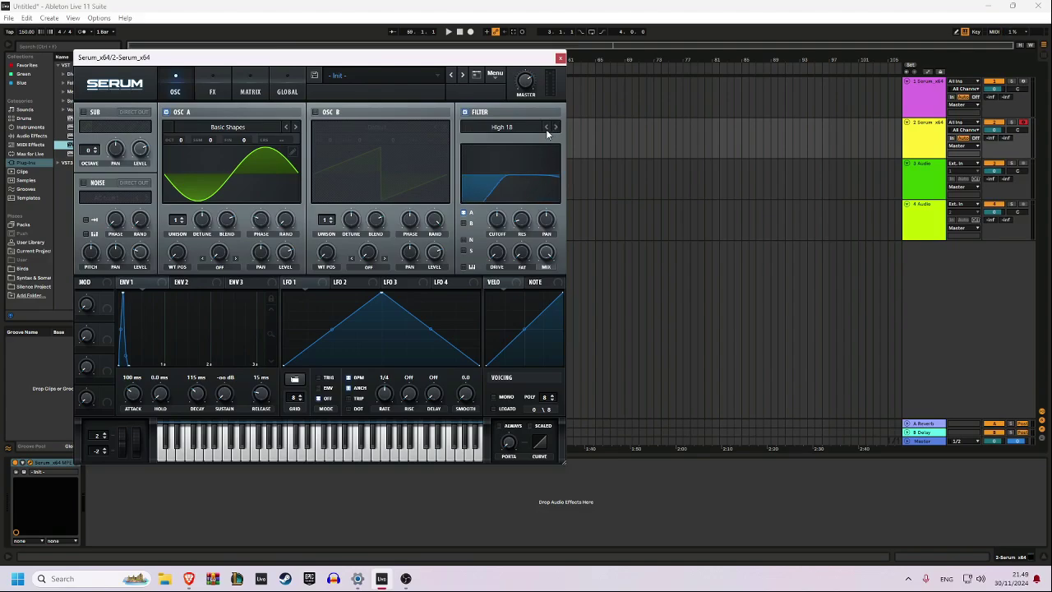
pyautogui.click(546, 127)
pyautogui.moveTo(521, 220); pyautogui.dragTo(530, 196)
pyautogui.press('a')
pyautogui.press('a')
pyautogui.press('a')
# Reshape LFO 1 into a V, with the middle point at the floor and both end points at about half height
pyautogui.moveTo(381, 294); pyautogui.dragTo(381, 364)
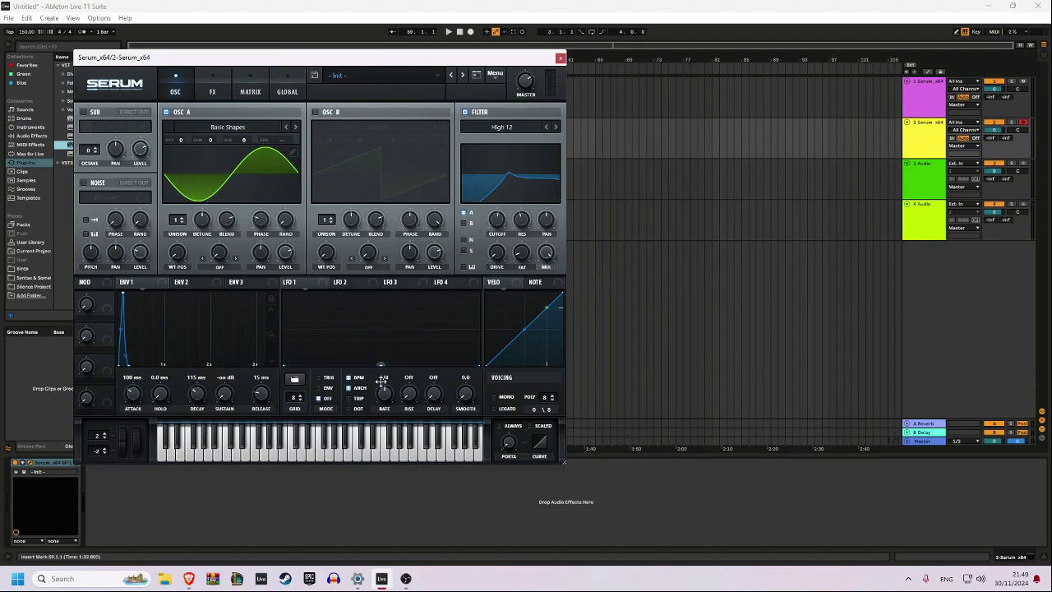
pyautogui.doubleClick(302, 344)
pyautogui.moveTo(301, 343); pyautogui.dragTo(275, 328)
pyautogui.moveTo(480, 364); pyautogui.dragTo(481, 325)
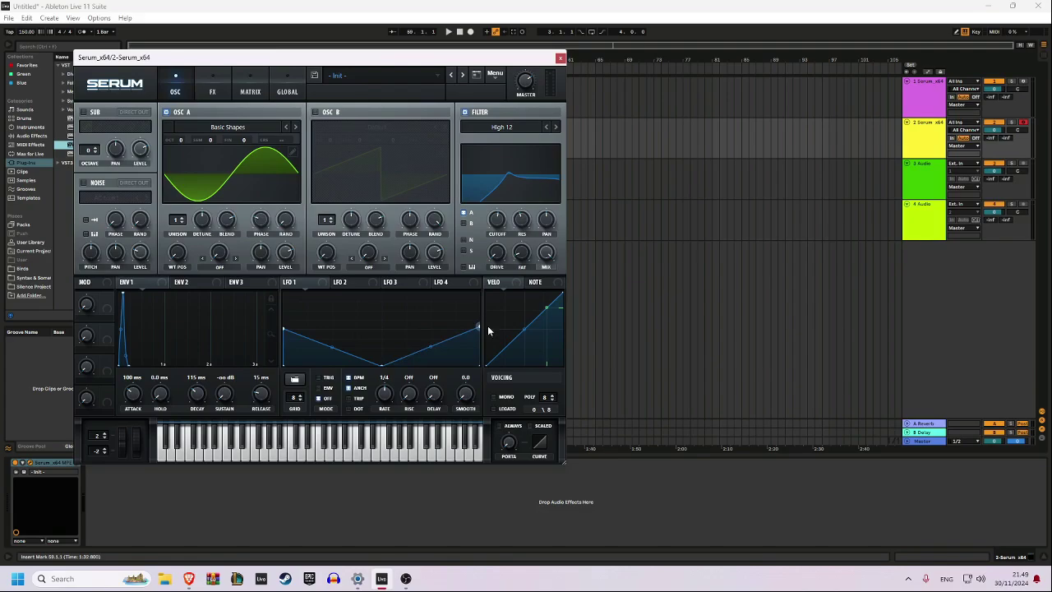
# Modulate the vertical position of LFO 1's first point through LFO Bus 1 and its last point through LFO Bus 2 with a note-on random source
pyautogui.rightClick(283, 330)
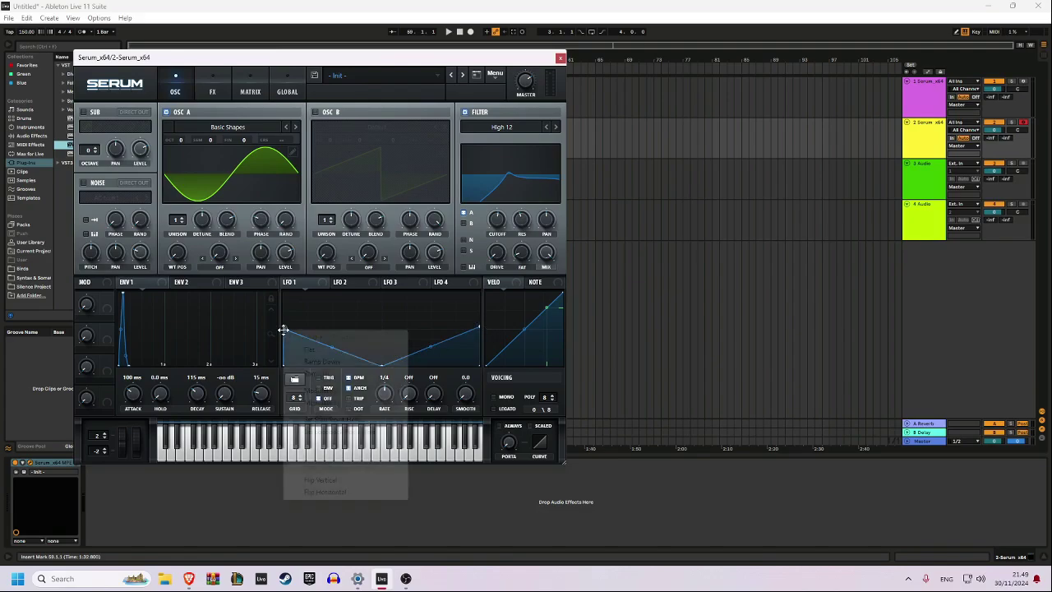
pyautogui.moveTo(364, 403)
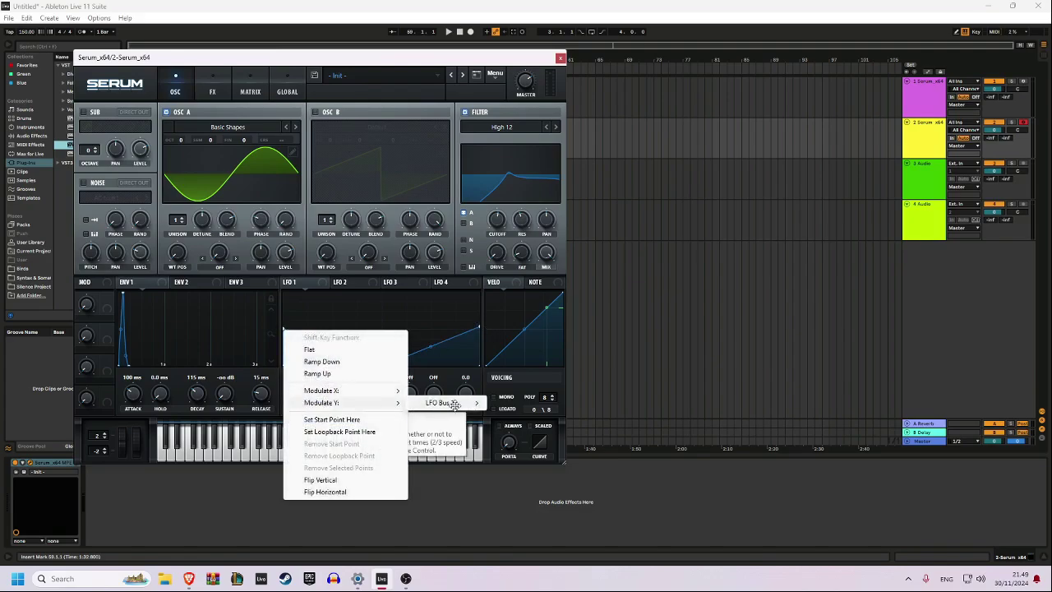
pyautogui.moveTo(455, 403)
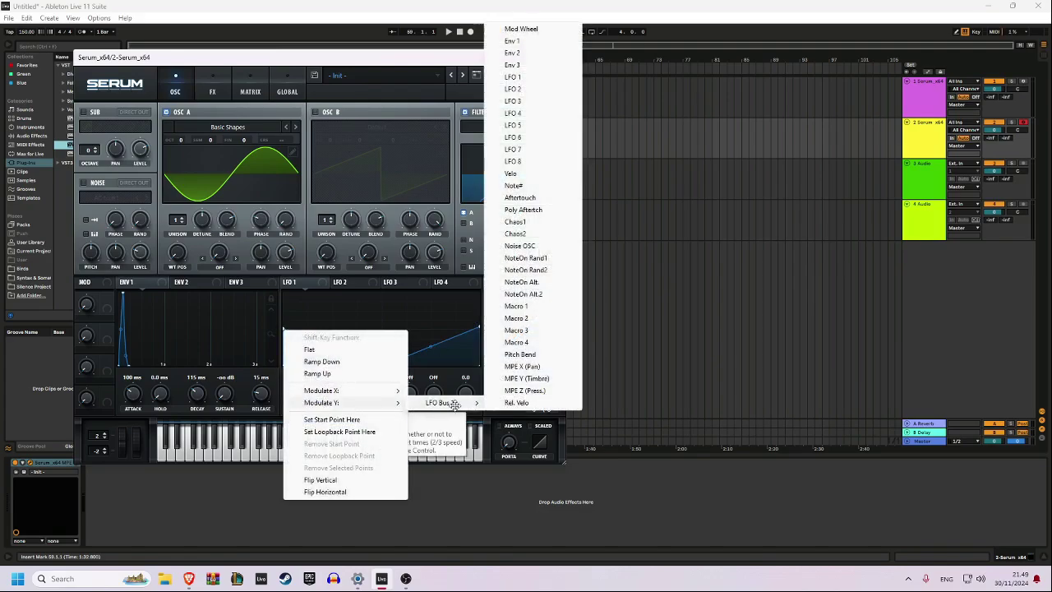
pyautogui.click(546, 264)
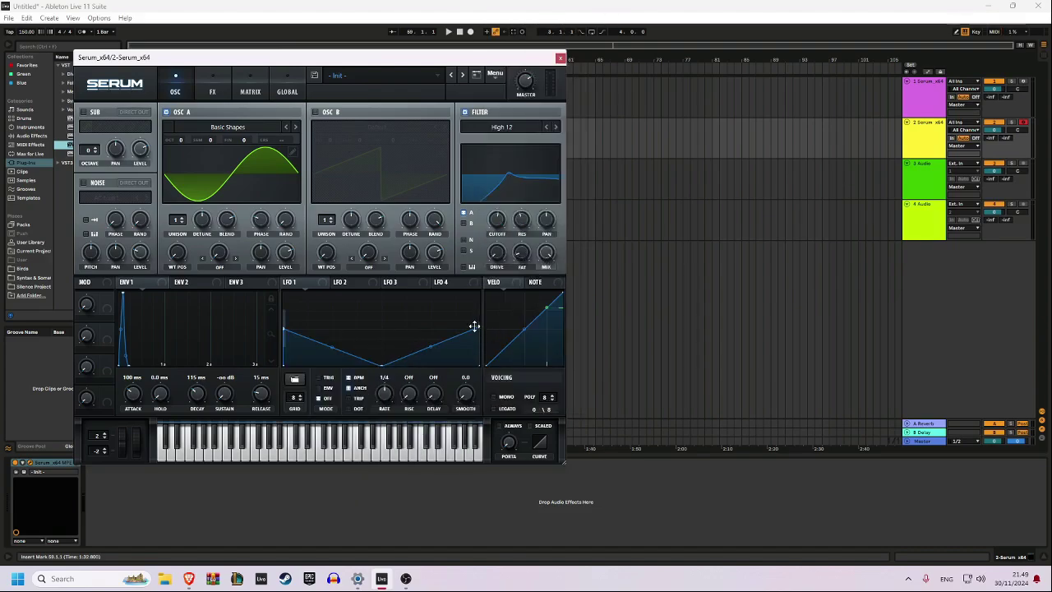
pyautogui.rightClick(474, 326)
pyautogui.moveTo(567, 400)
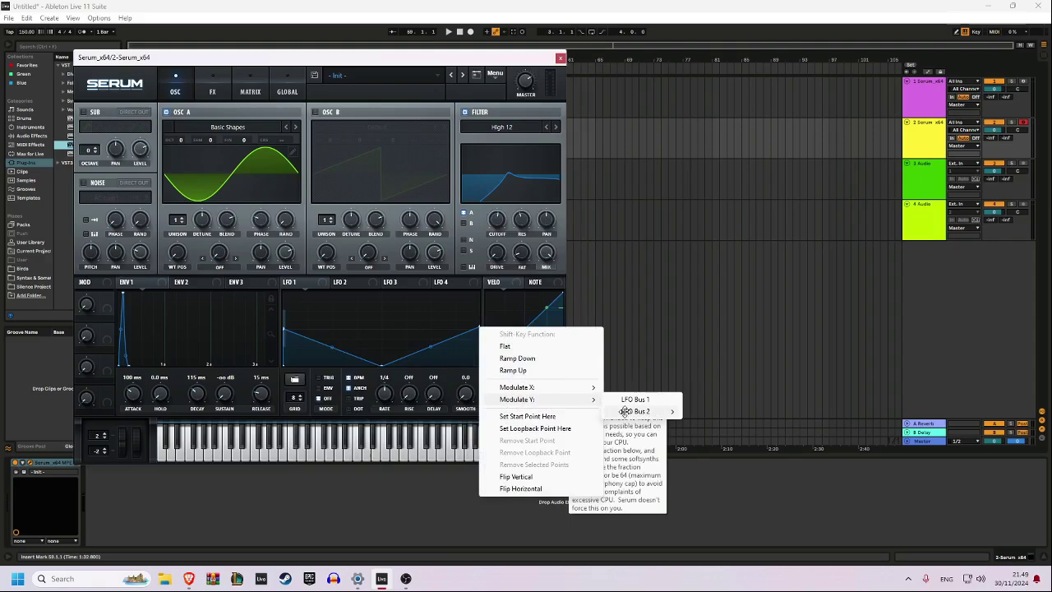
pyautogui.moveTo(626, 411)
pyautogui.click(765, 301)
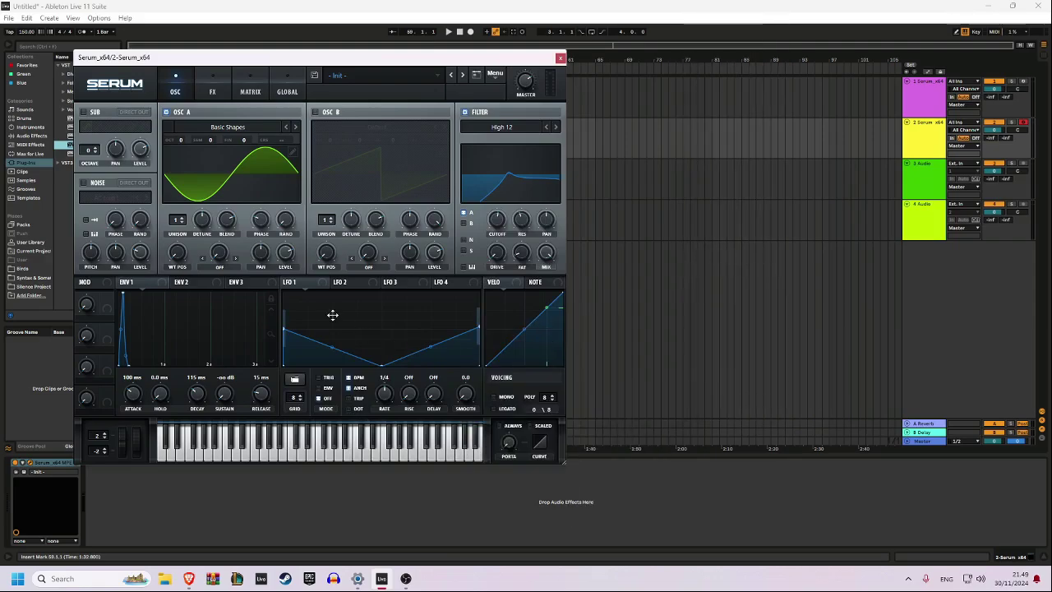
# Assign LFO 1 to oscillator A's coarse pitch and set the LFO rate to 1/8
pyautogui.moveTo(313, 284); pyautogui.dragTo(296, 141)
pyautogui.press('a')
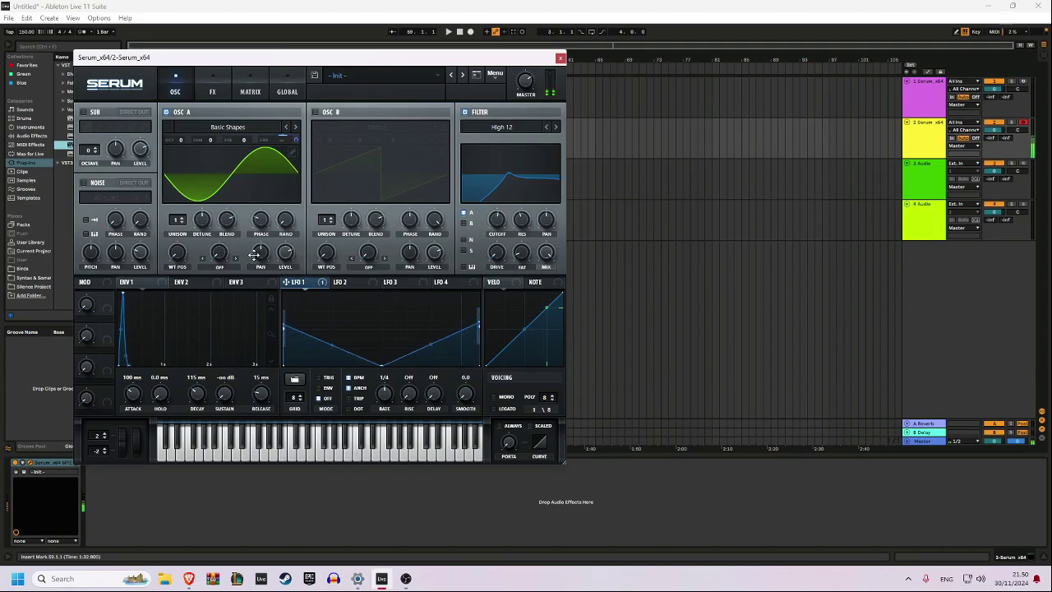
pyautogui.moveTo(246, 63); pyautogui.dragTo(311, 65)
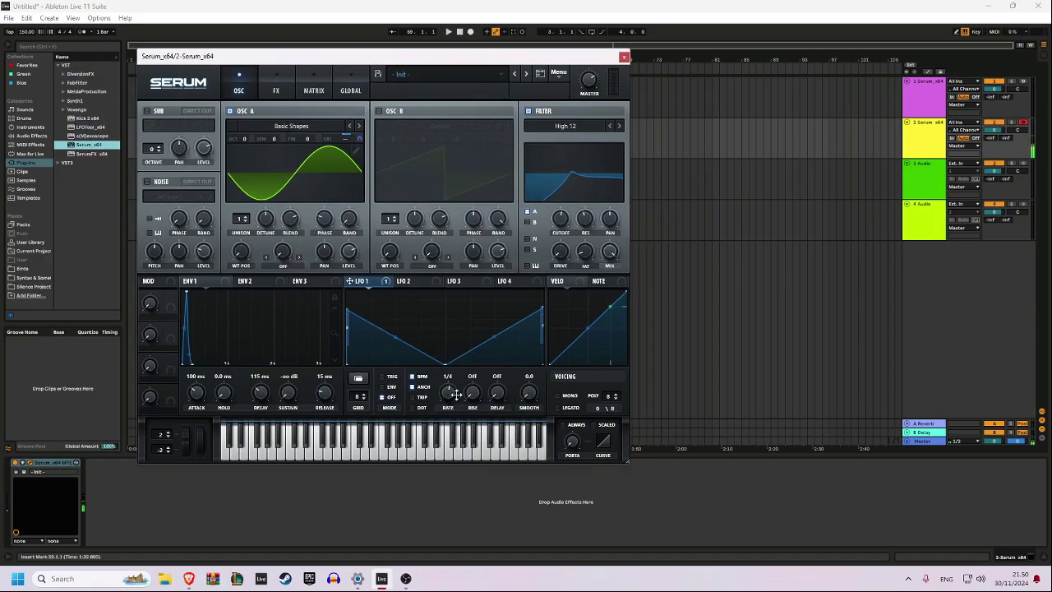
pyautogui.moveTo(456, 394); pyautogui.dragTo(460, 393)
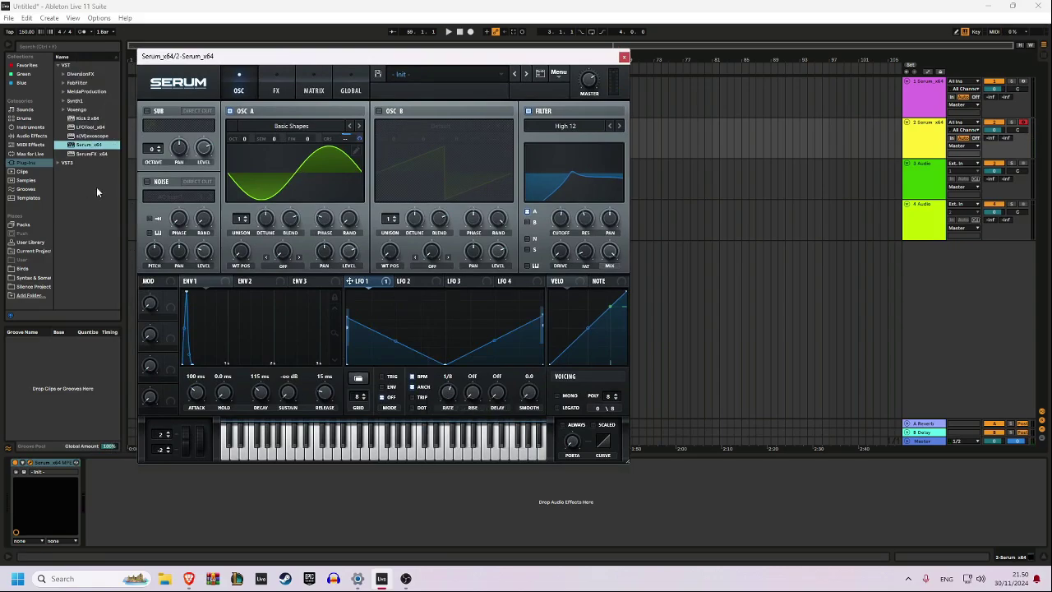
# Add the Arpeggiator MIDI effect ahead of the synth and switch LFO 1 to Env mode
pyautogui.click(36, 145)
pyautogui.doubleClick(79, 66)
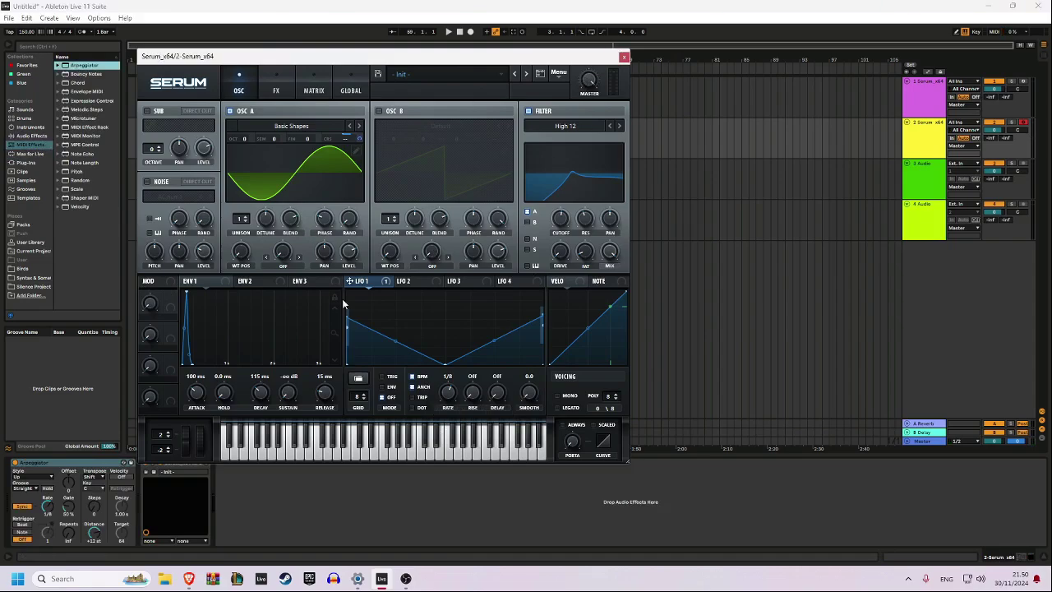
pyautogui.moveTo(47, 507); pyautogui.dragTo(47, 496)
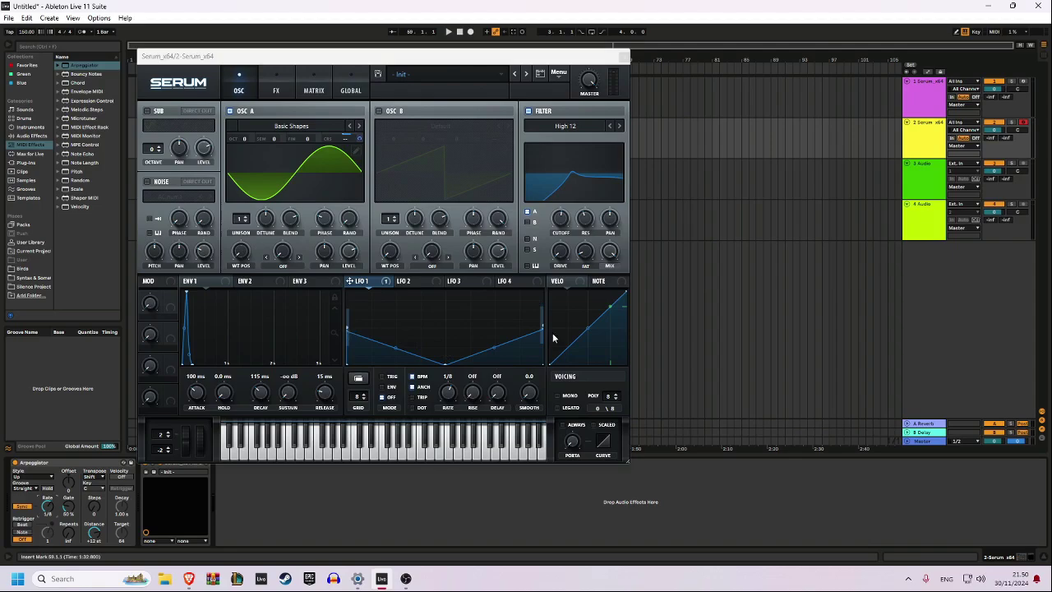
pyautogui.click(383, 387)
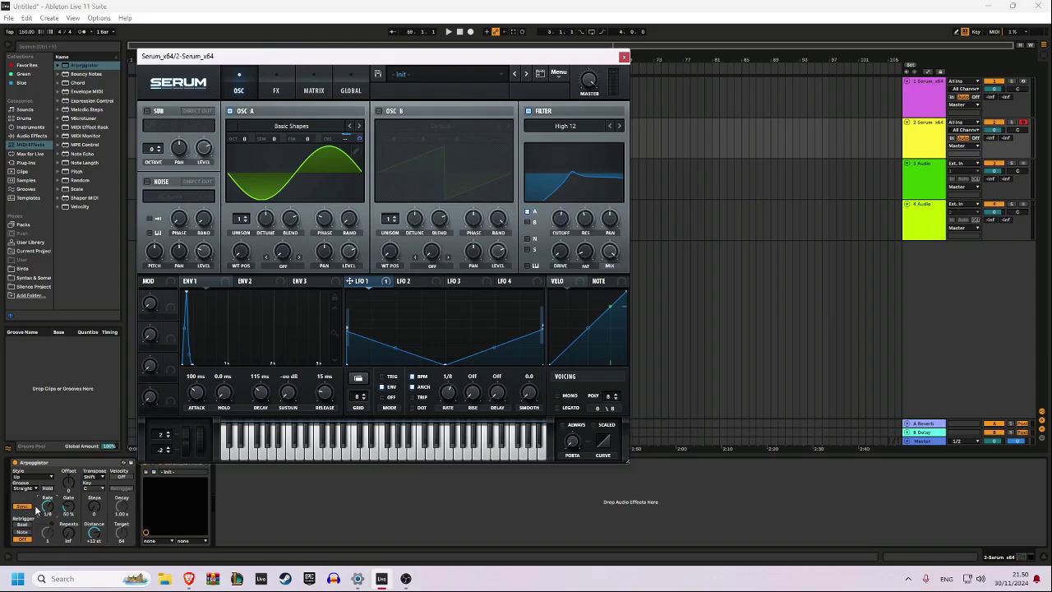
# Set the arpeggiator rate to 1/12 and modulate the filter cutoff with envelope 1
pyautogui.moveTo(50, 507); pyautogui.dragTo(50, 510)
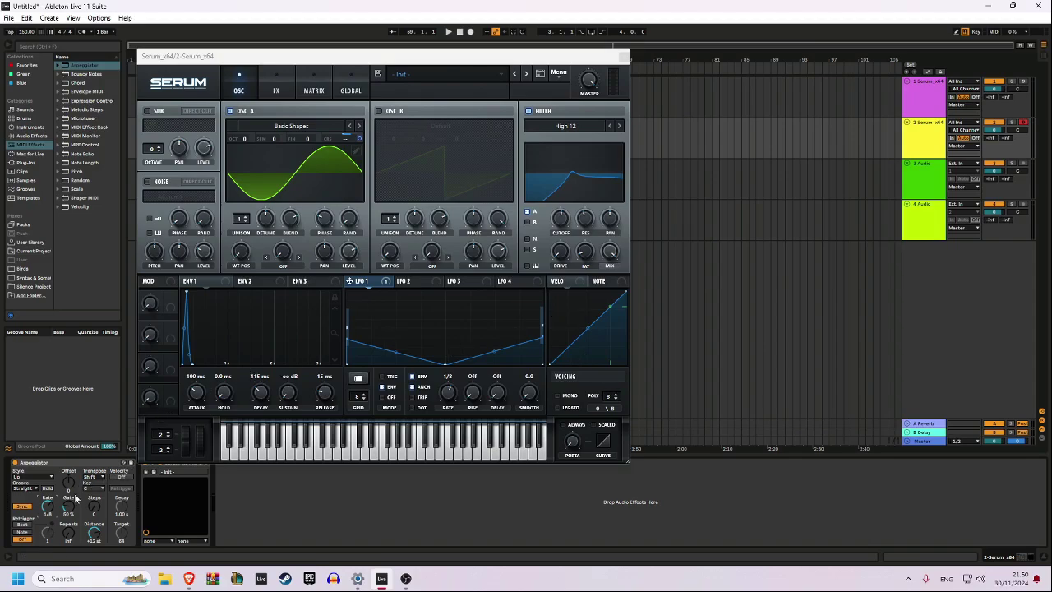
pyautogui.moveTo(49, 507); pyautogui.dragTo(49, 498)
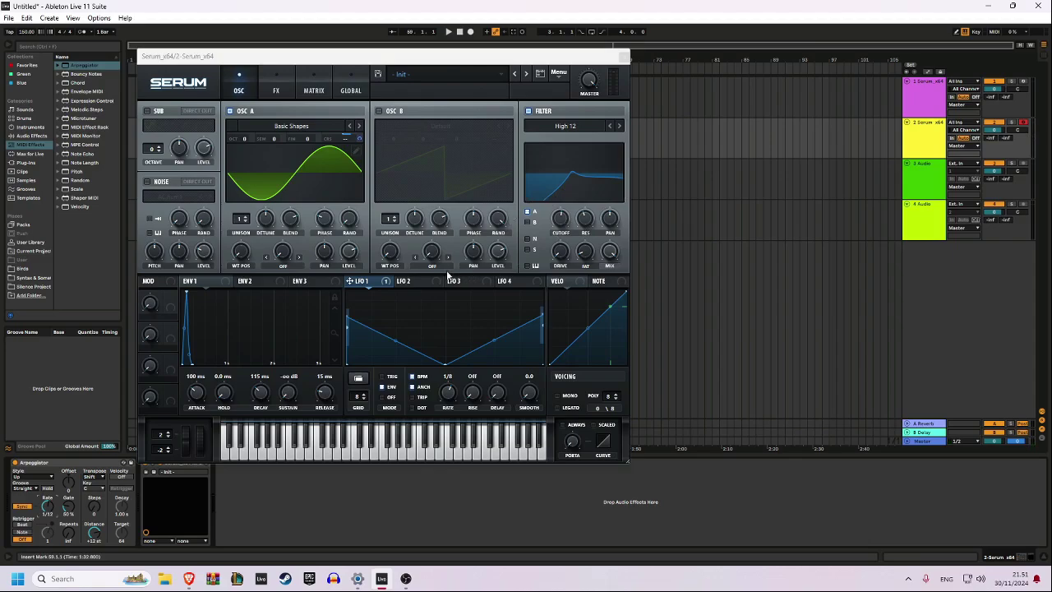
pyautogui.click(221, 284)
pyautogui.moveTo(563, 223)
pyautogui.mouseDown()
pyautogui.moveTo(553, 214)
pyautogui.moveTo(553, 234)
pyautogui.mouseUp()
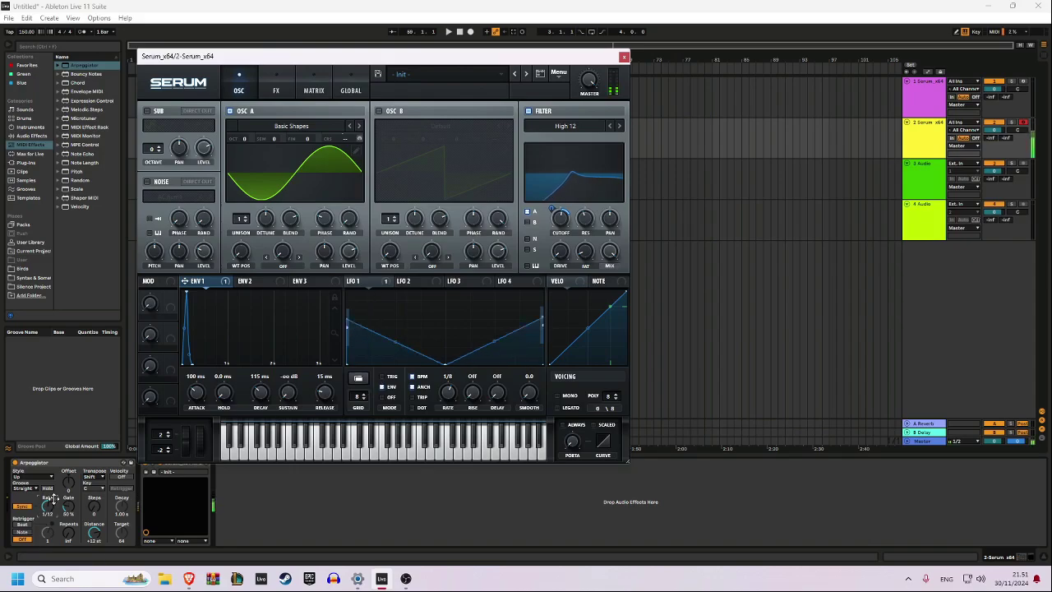
# Set envelope 1's attack to 169 ms while auditioning arpeggiator rates of 1/16 and 1/8, ending on 1/16
pyautogui.moveTo(47, 506)
pyautogui.mouseDown()
pyautogui.moveTo(48, 523)
pyautogui.moveTo(48, 486)
pyautogui.mouseUp()
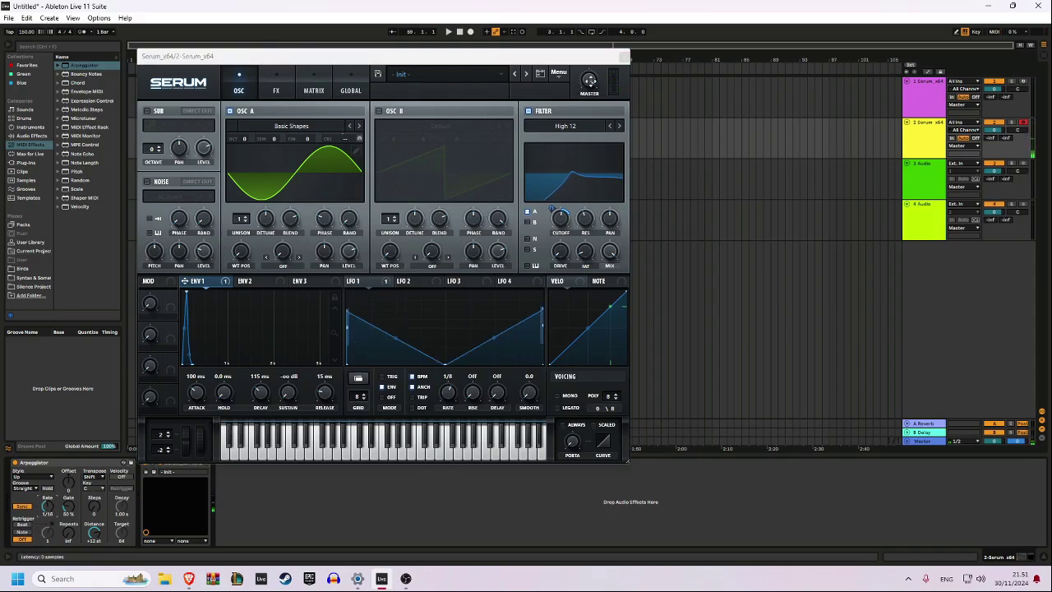
pyautogui.moveTo(590, 81); pyautogui.dragTo(588, 89)
pyautogui.moveTo(48, 508); pyautogui.dragTo(48, 500)
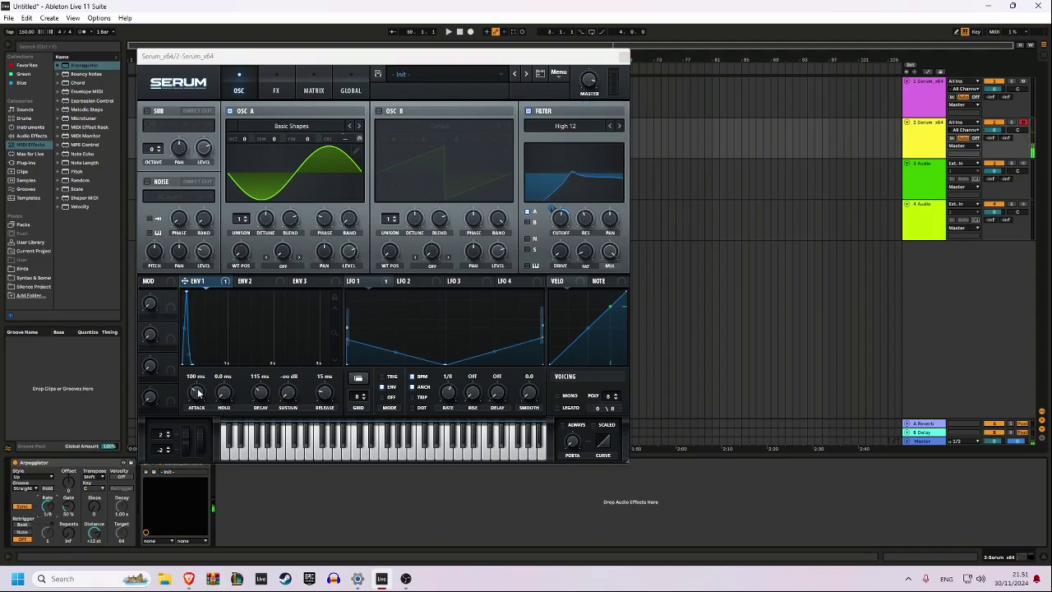
pyautogui.moveTo(198, 393); pyautogui.dragTo(200, 386)
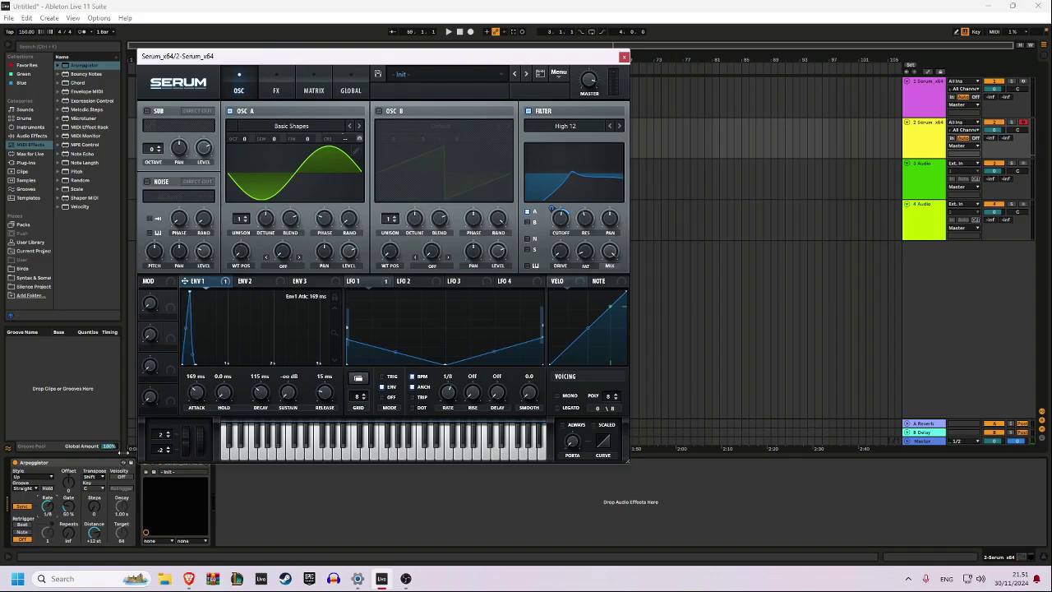
pyautogui.click(52, 505)
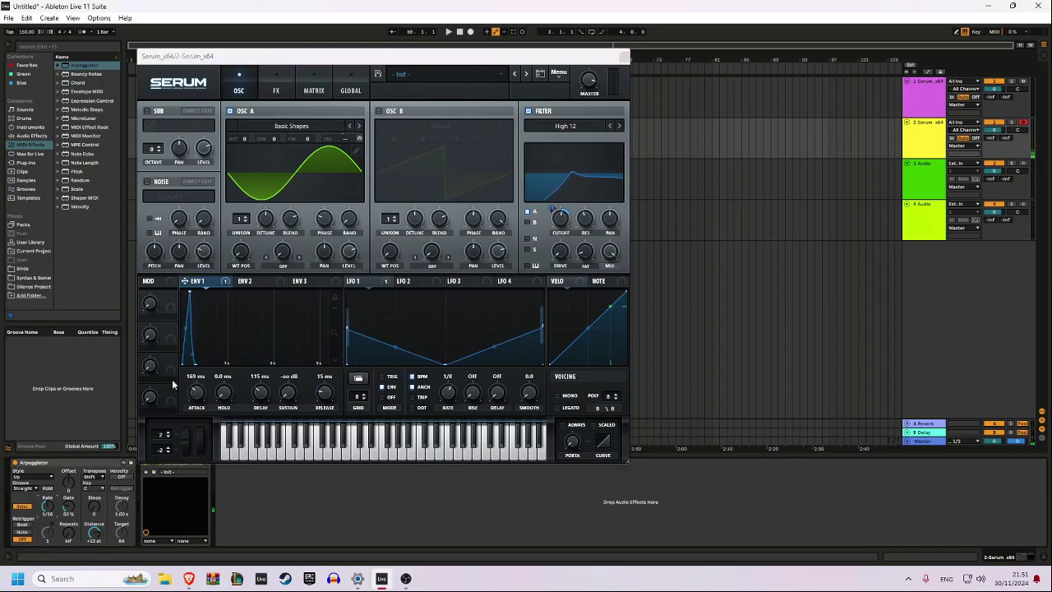
# Add a matrix modulation from NoteOn Rand1 to envelope 1's attack with a small amount, and return to the oscillator view
pyautogui.click(315, 91)
pyautogui.click(165, 206)
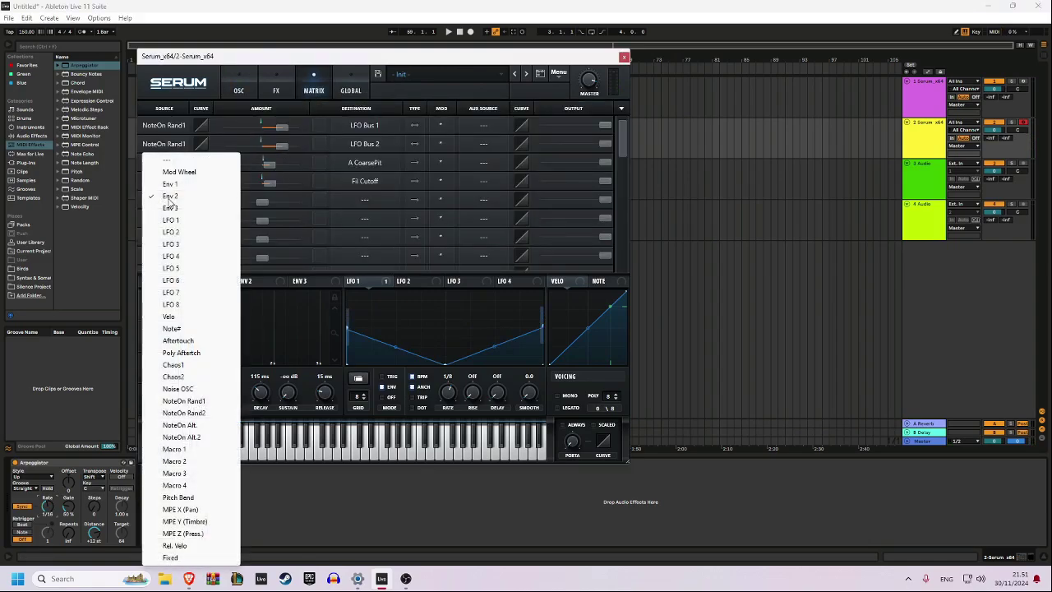
pyautogui.click(226, 184)
pyautogui.click(168, 200)
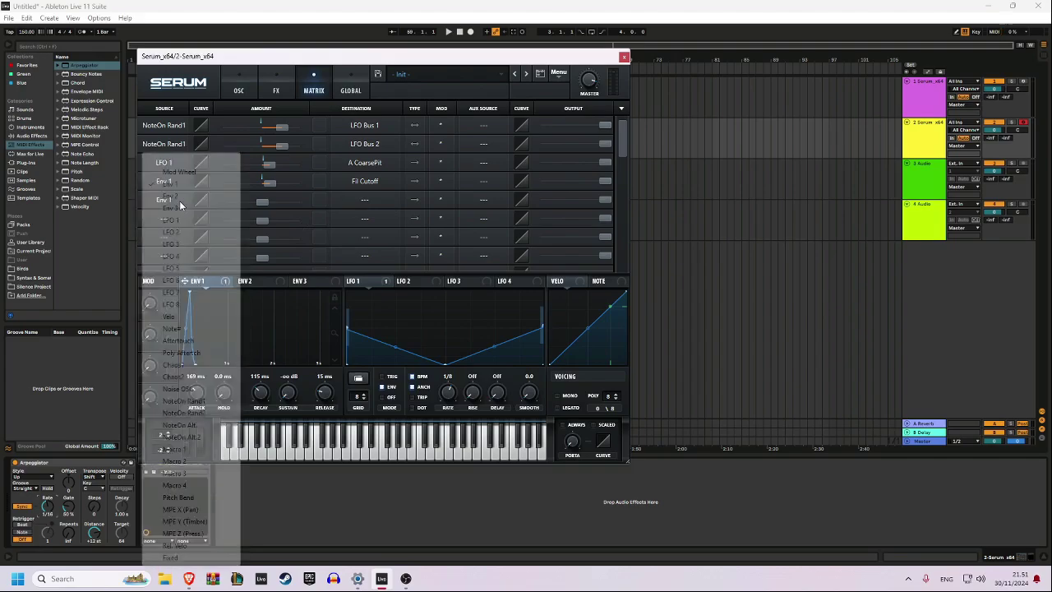
pyautogui.click(197, 400)
pyautogui.click(363, 202)
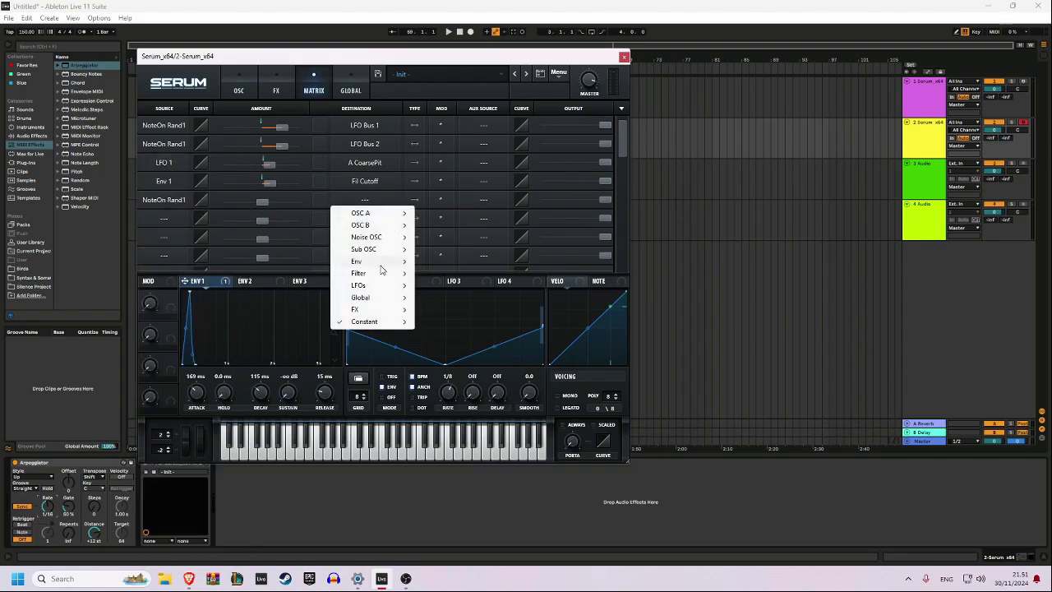
pyautogui.moveTo(385, 263)
pyautogui.click(444, 261)
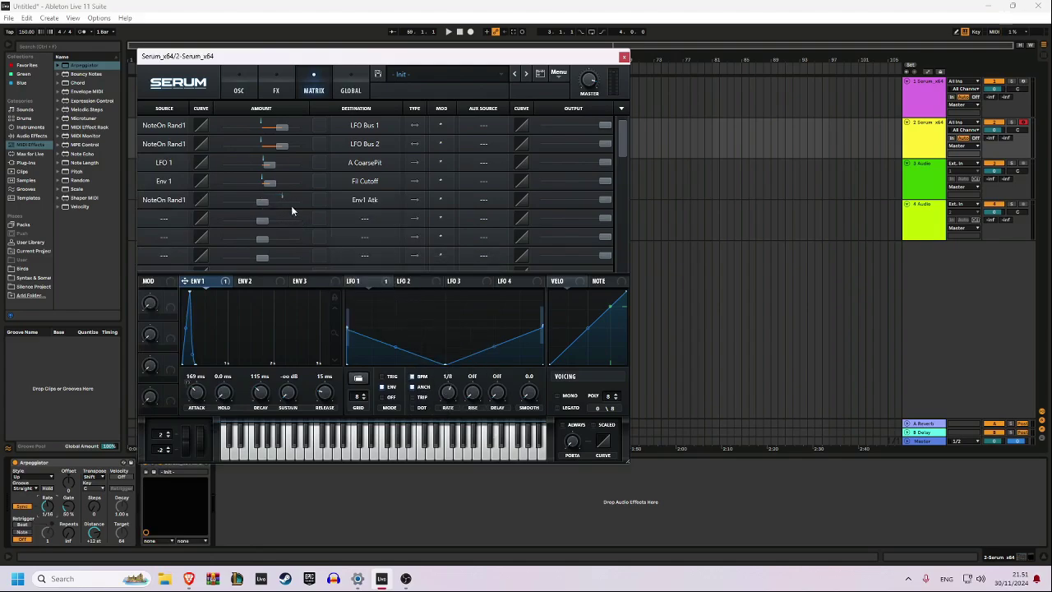
pyautogui.moveTo(261, 204); pyautogui.dragTo(254, 206)
pyautogui.click(238, 91)
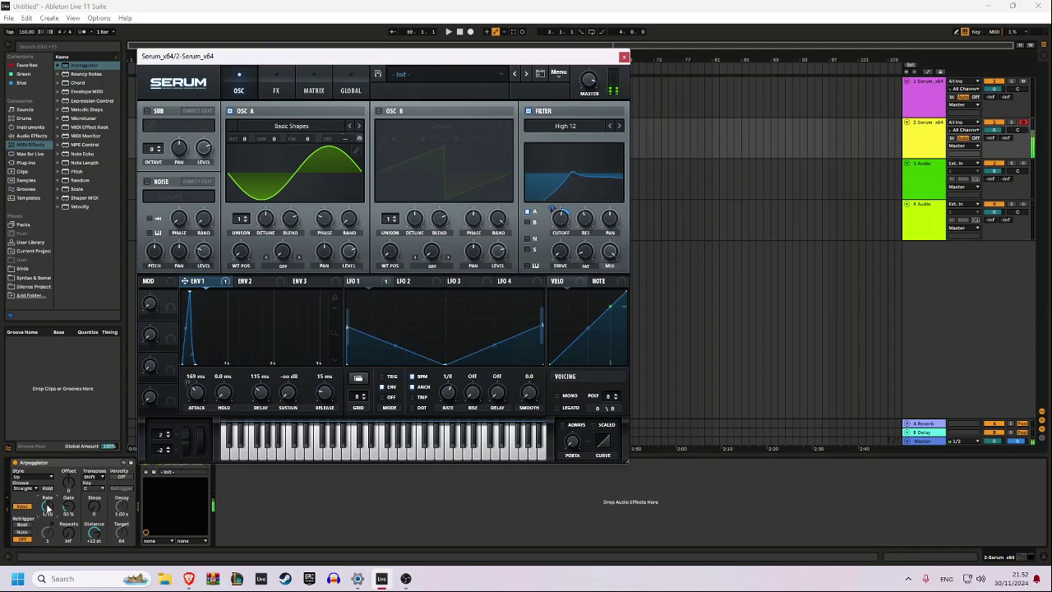
# Load the Analog_BD_Sin wavetable into oscillator A and audition it at different arpeggiator rates
pyautogui.moveTo(47, 507); pyautogui.dragTo(47, 518)
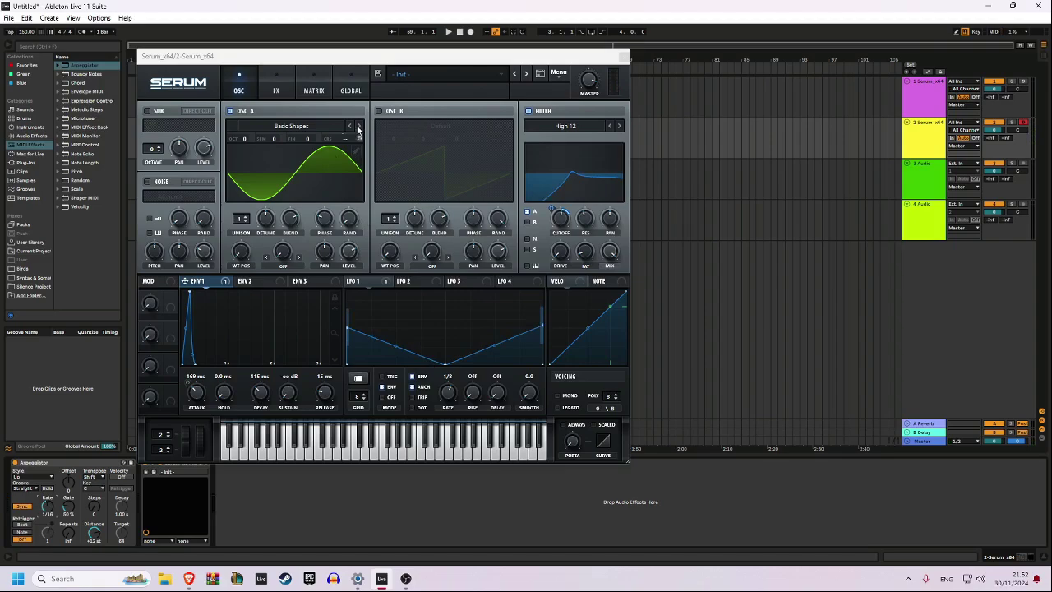
pyautogui.click(328, 126)
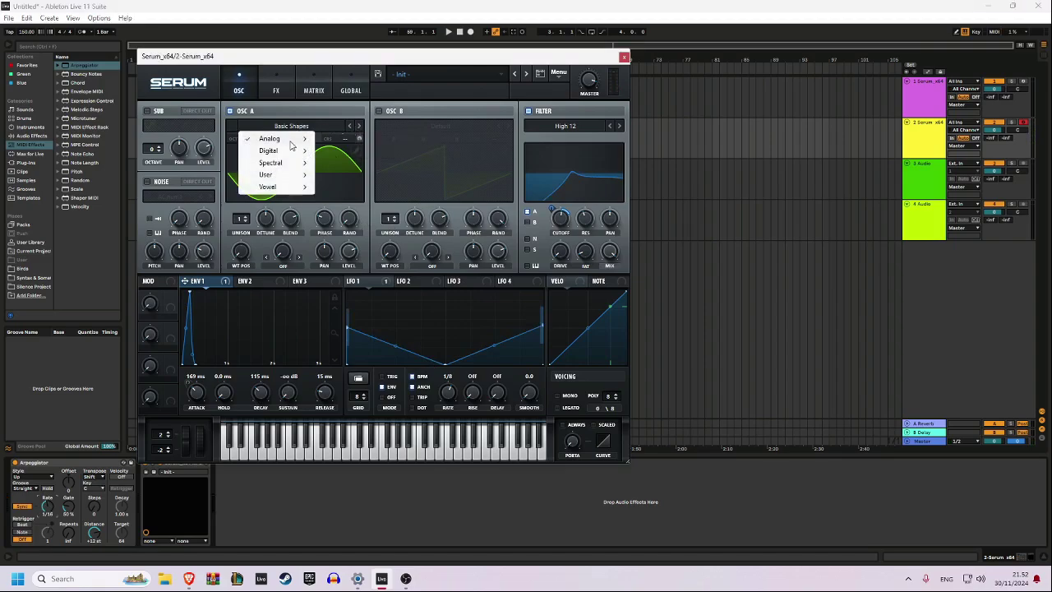
pyautogui.moveTo(289, 147)
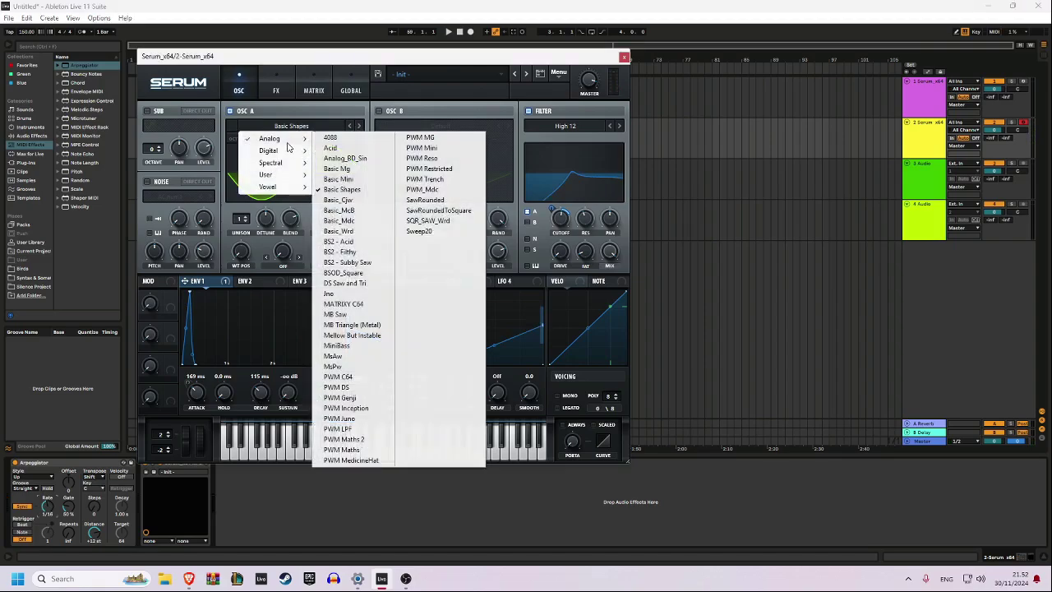
pyautogui.click(370, 159)
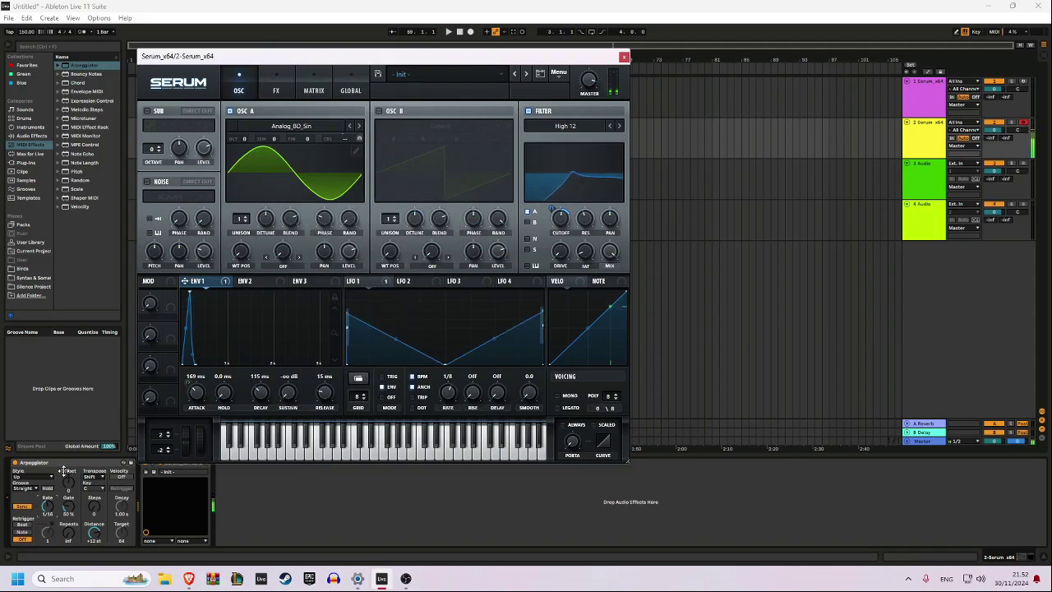
pyautogui.moveTo(48, 506)
pyautogui.mouseDown()
pyautogui.moveTo(48, 497)
pyautogui.moveTo(47, 506)
pyautogui.mouseUp()
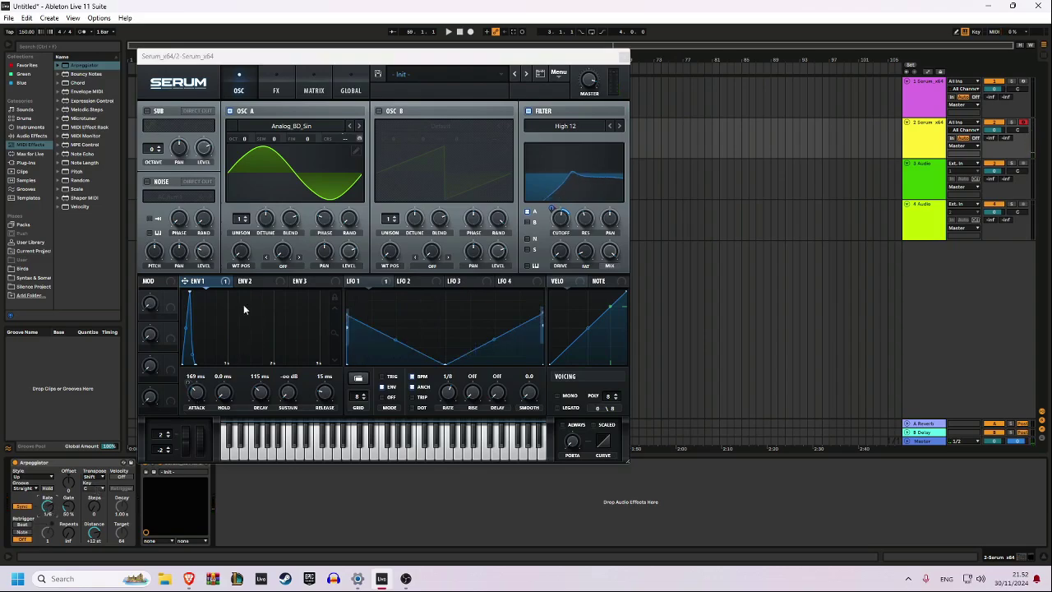
# Audition several wavetable positions of Analog_BD_Sin and reset the position, with the arpeggiator rate at 1/4
pyautogui.moveTo(242, 256); pyautogui.dragTo(246, 252)
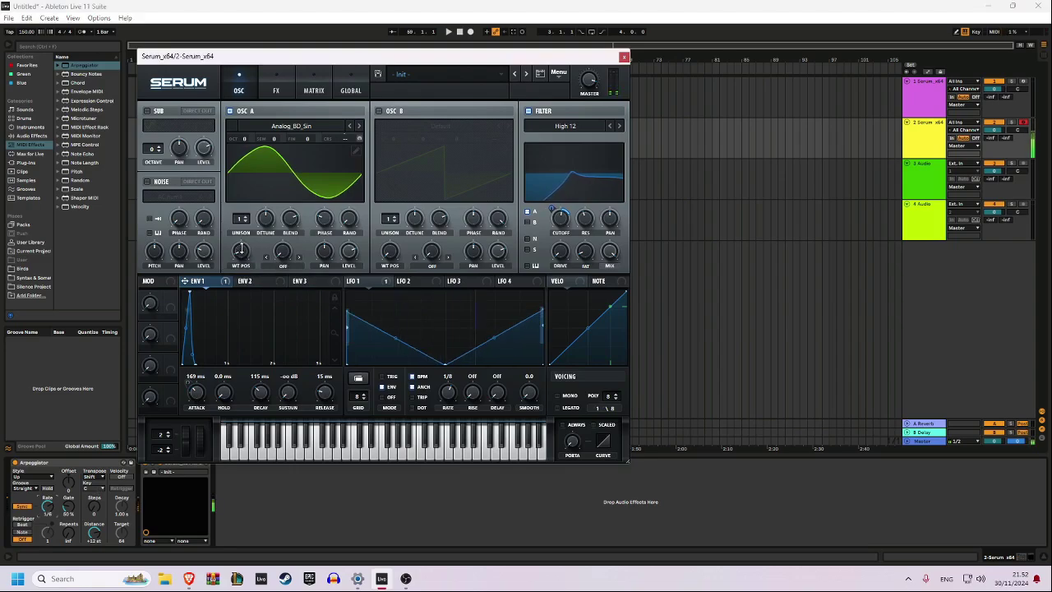
pyautogui.moveTo(240, 249); pyautogui.dragTo(249, 234)
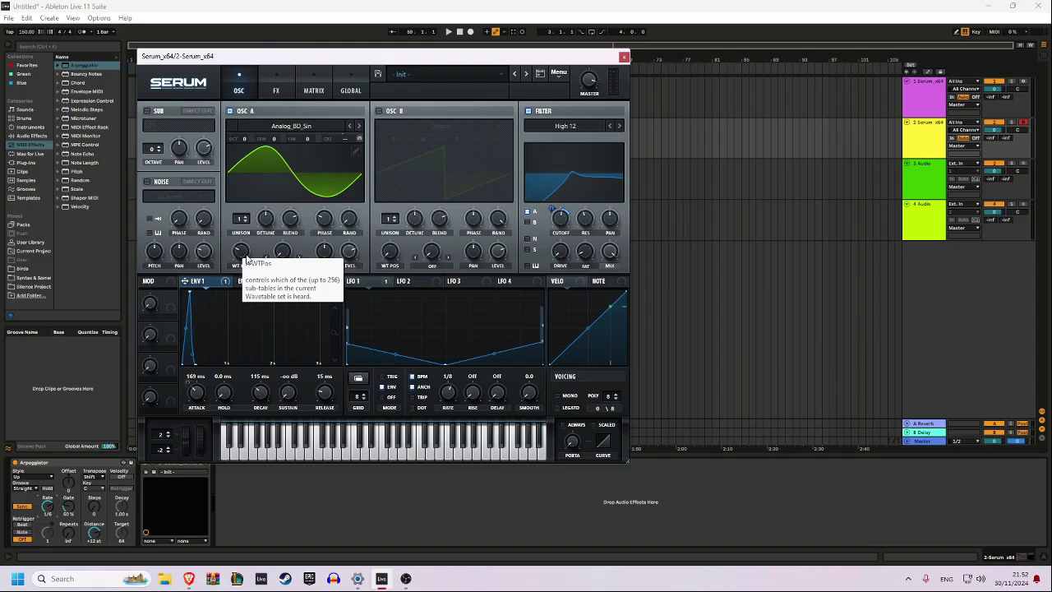
pyautogui.moveTo(240, 258); pyautogui.dragTo(257, 224)
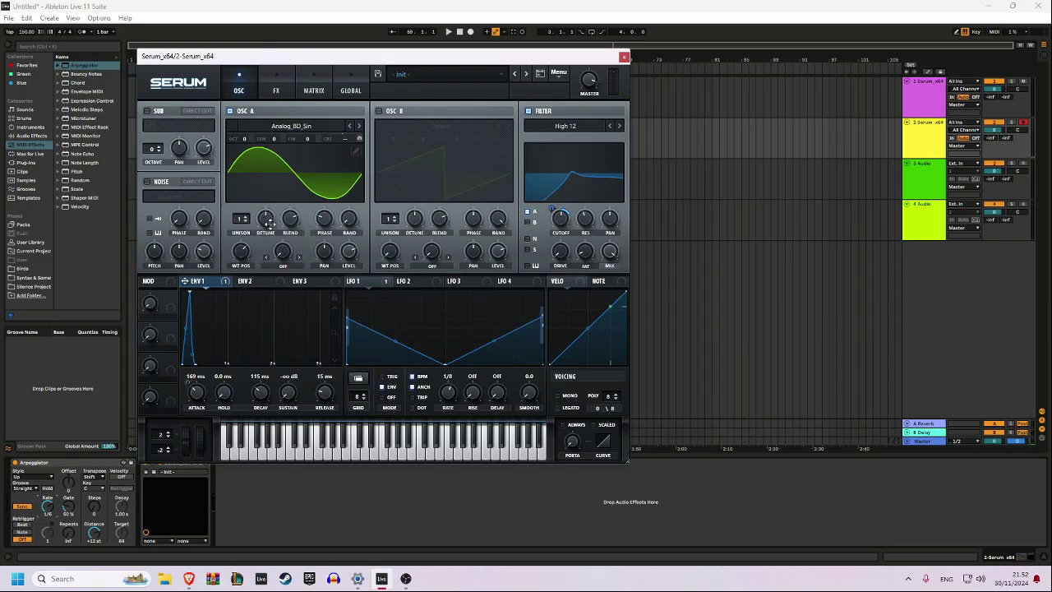
pyautogui.click(54, 508)
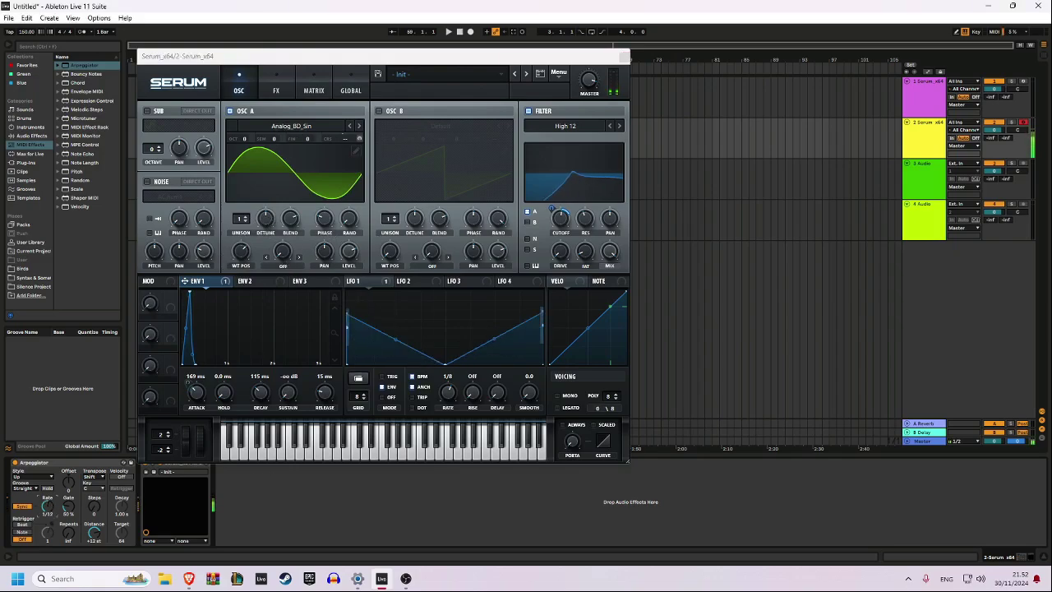
pyautogui.click(249, 252)
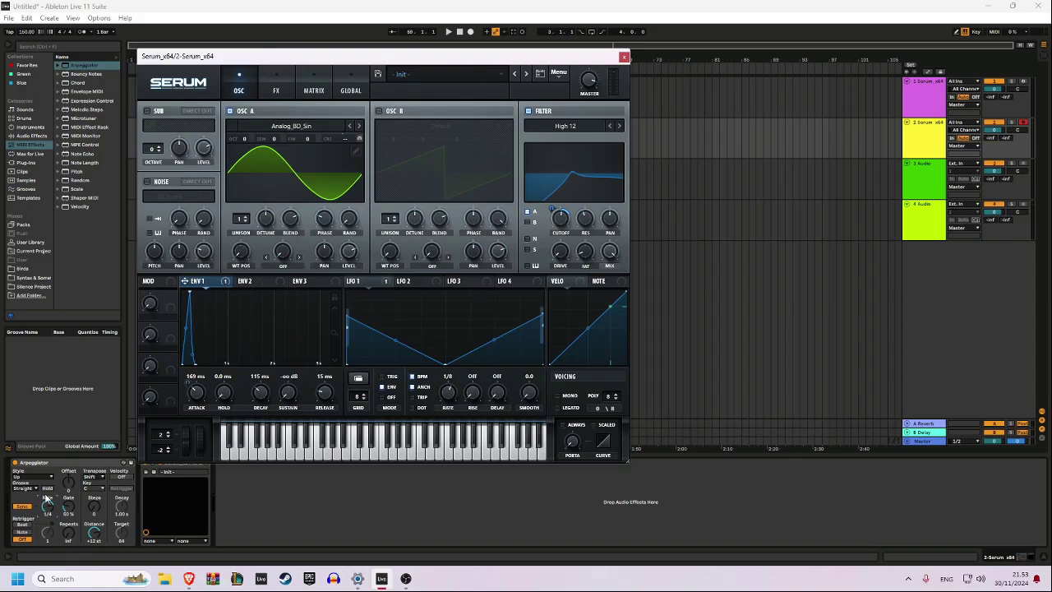
# Switch oscillator A's wavetable back to Basic Shapes and set the arpeggiator rate to 1/16
pyautogui.moveTo(46, 507); pyautogui.dragTo(47, 534)
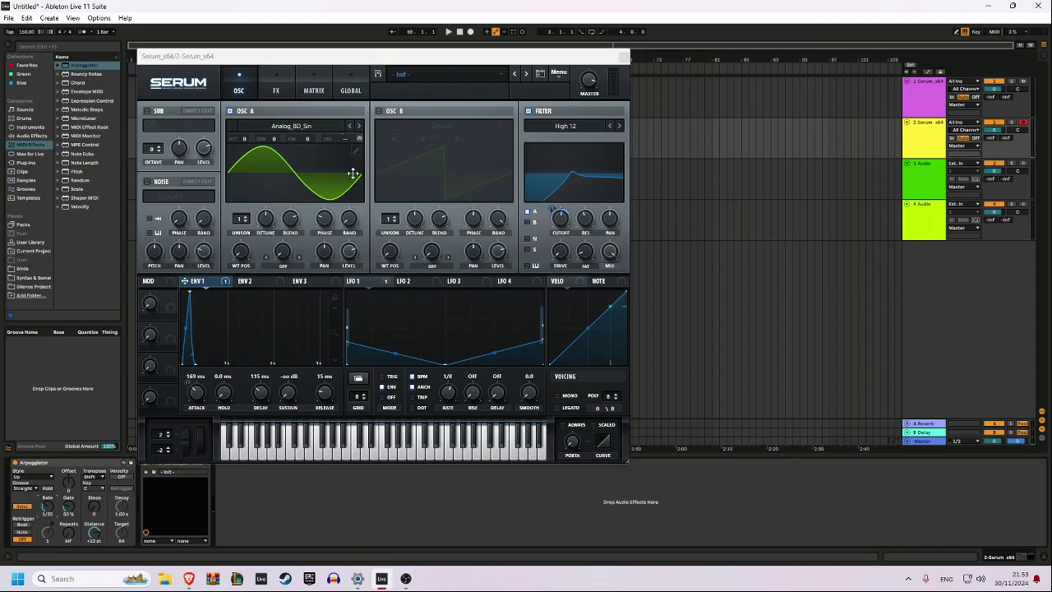
pyautogui.click(359, 126)
pyautogui.click(359, 126)
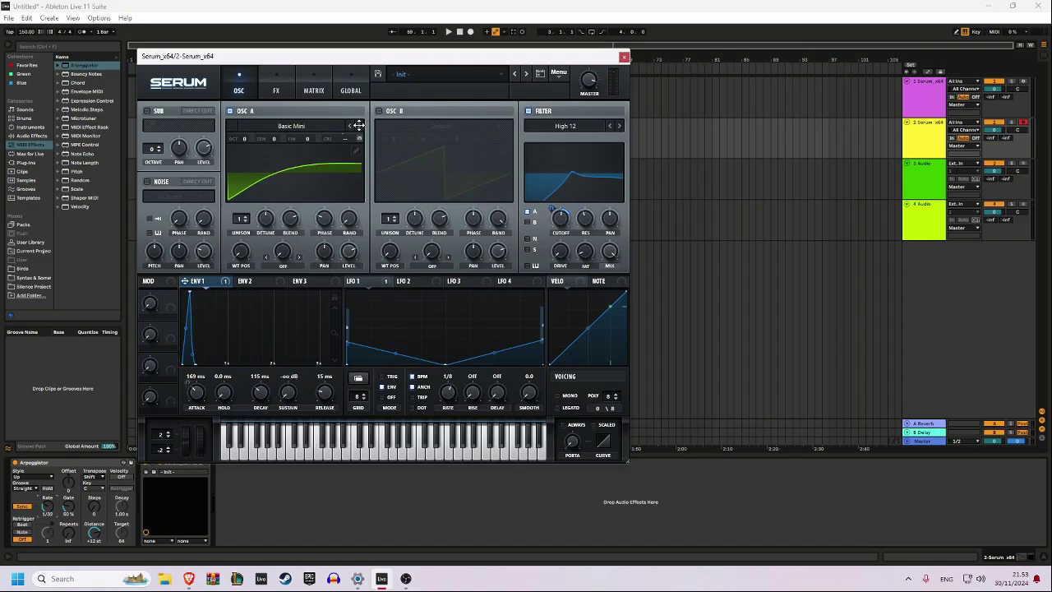
pyautogui.click(359, 126)
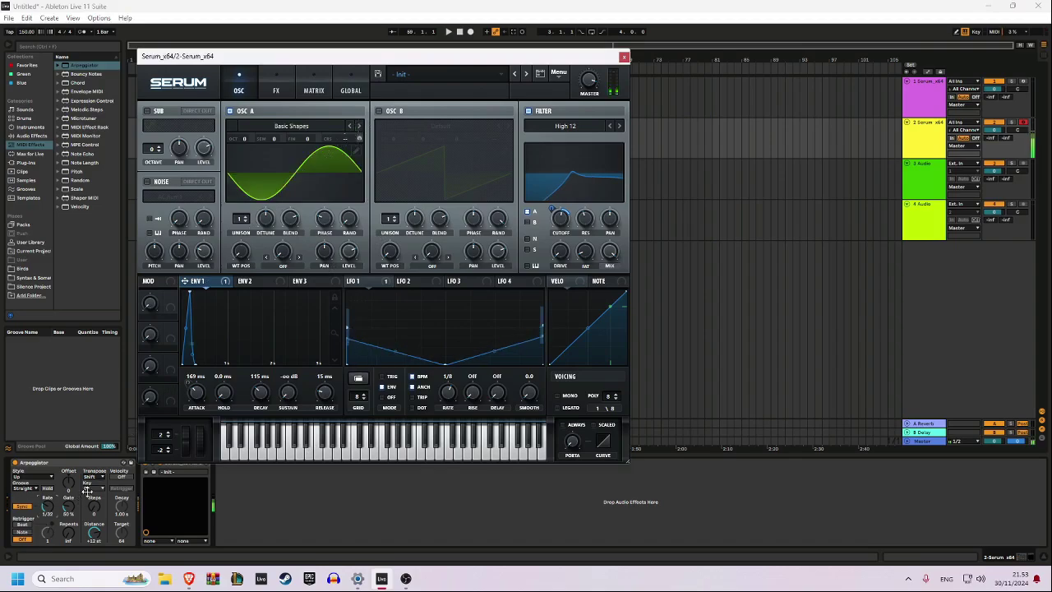
pyautogui.moveTo(47, 506)
pyautogui.mouseDown()
pyautogui.moveTo(46, 473)
pyautogui.moveTo(47, 490)
pyautogui.mouseUp()
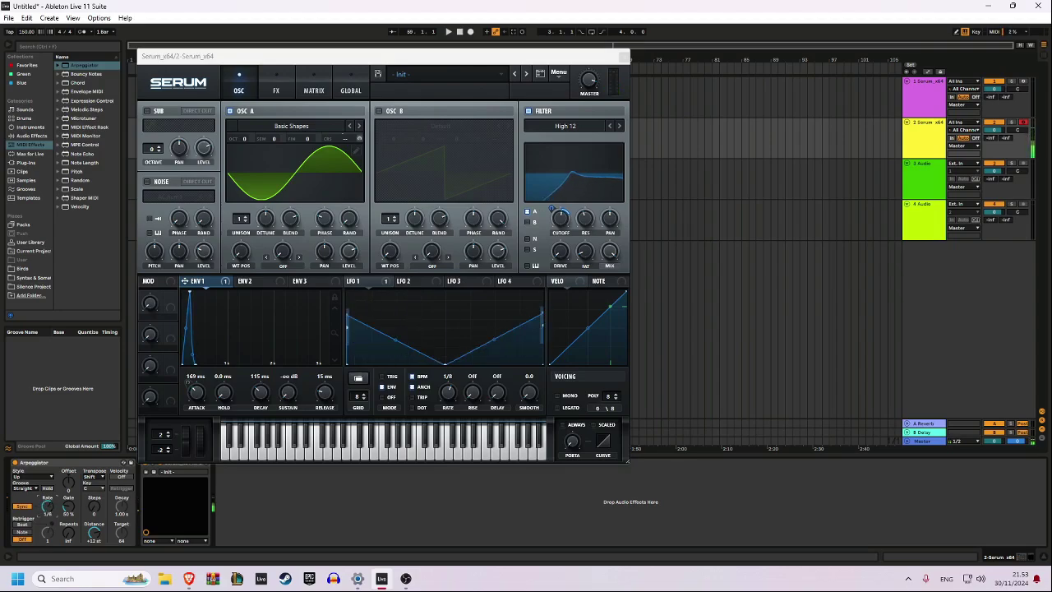
# Draw faint upper harmonics into the first frame of oscillator A's Basic Shapes wavetable and set the arpeggiator rate to 1/8
pyautogui.click(355, 152)
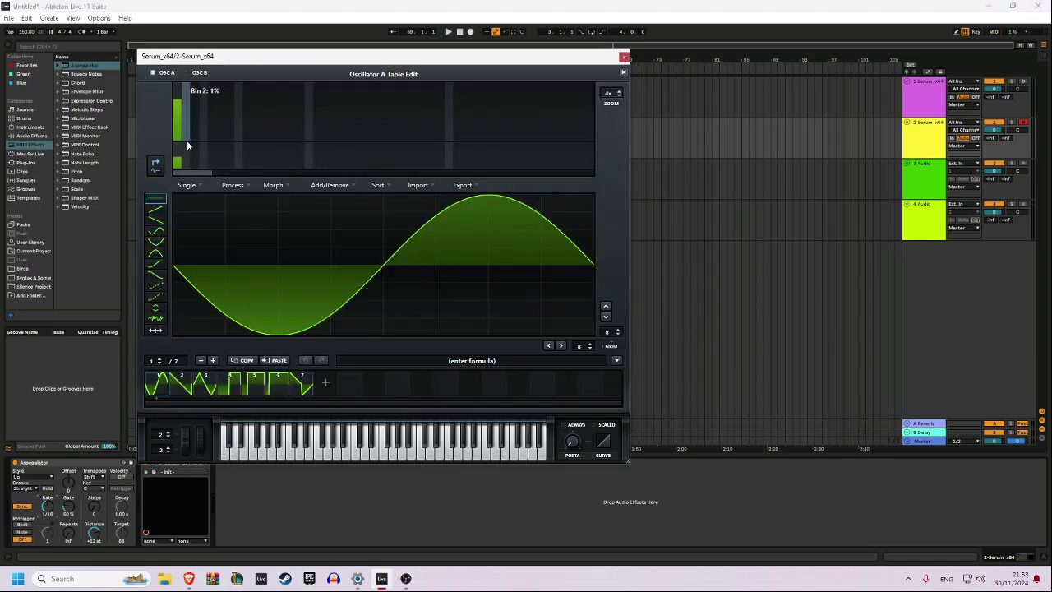
pyautogui.moveTo(186, 140); pyautogui.dragTo(388, 137)
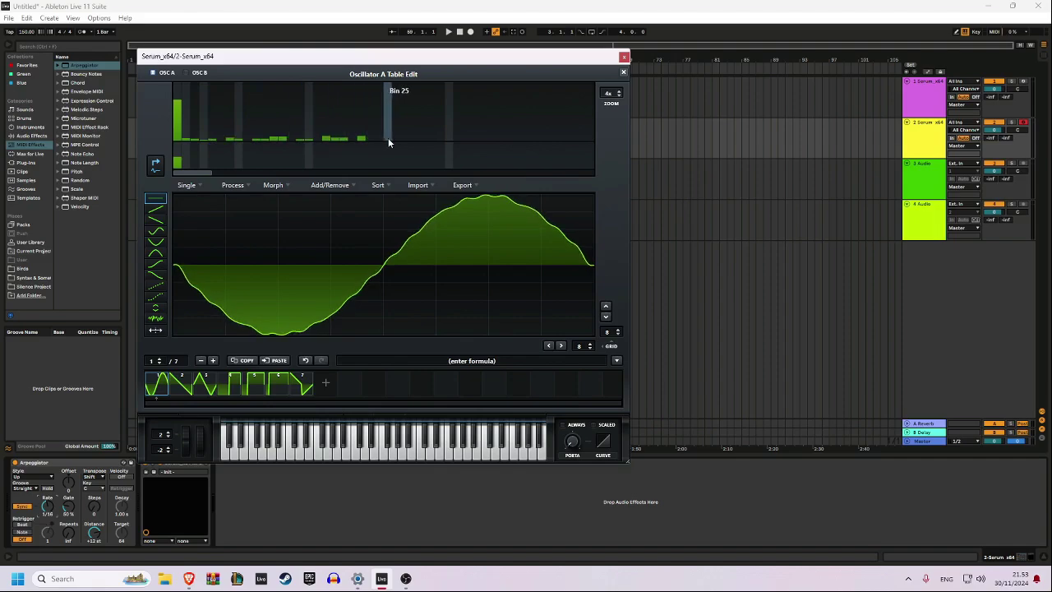
pyautogui.click(623, 72)
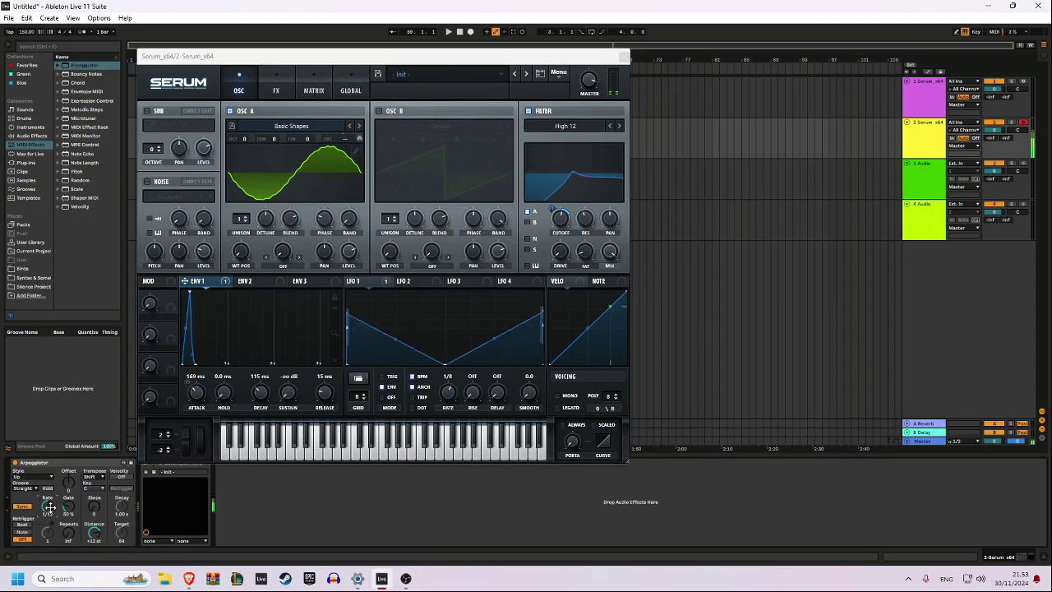
pyautogui.moveTo(48, 507); pyautogui.dragTo(47, 493)
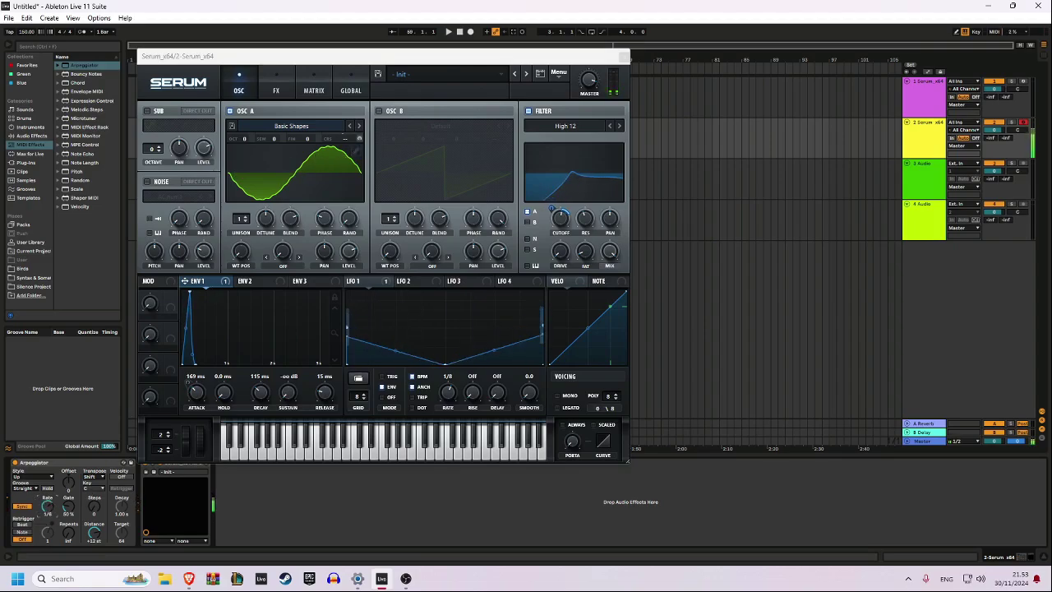